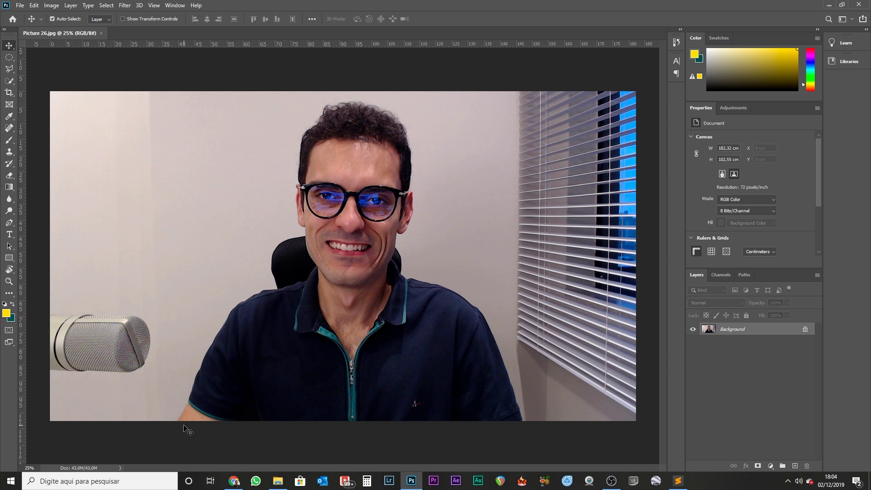
Step: Convert the locked Background layer into a normal layer named Layer 0
scroll(183, 428, up, 3)
scroll(181, 424, up, 5)
scroll(236, 374, down, 4)
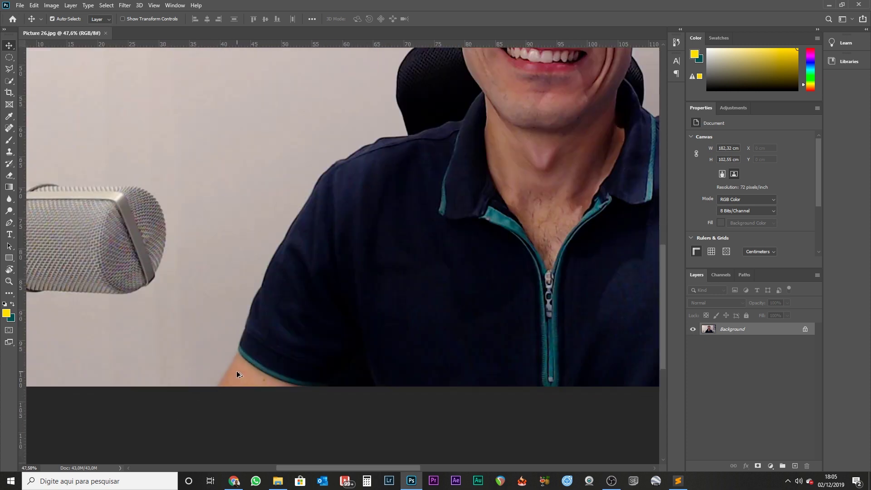
scroll(236, 372, down, 4)
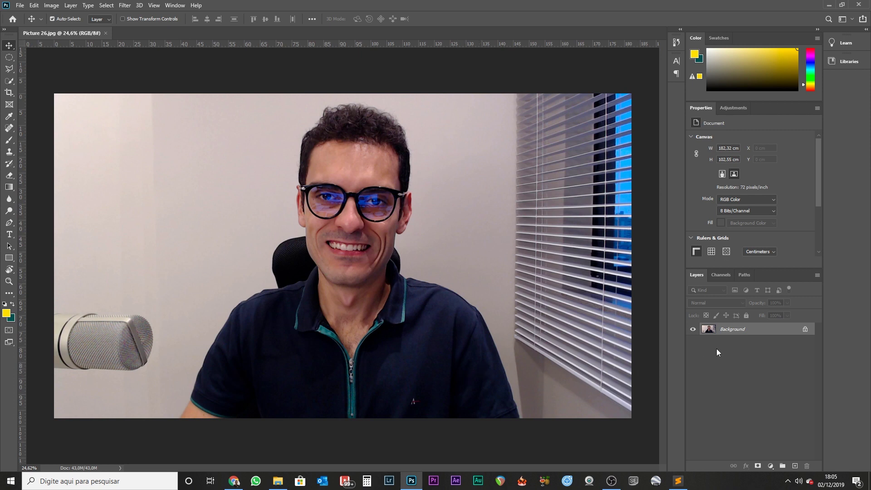
double_click(736, 331)
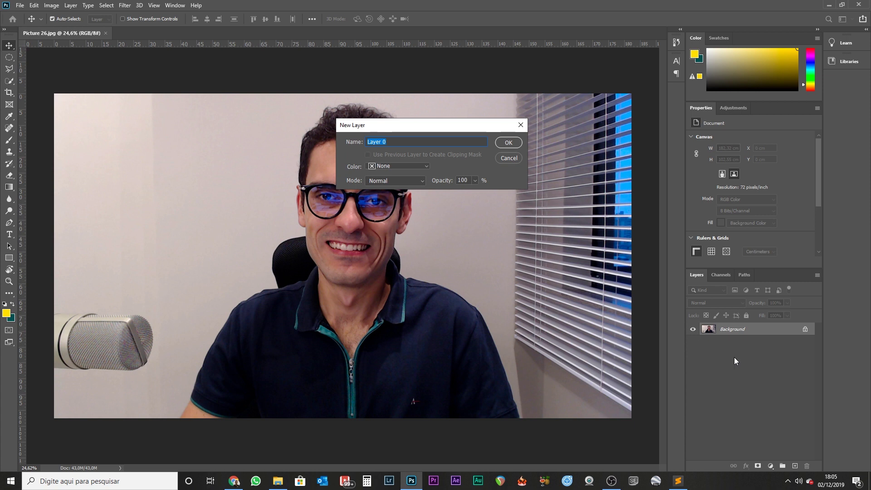
key(Return)
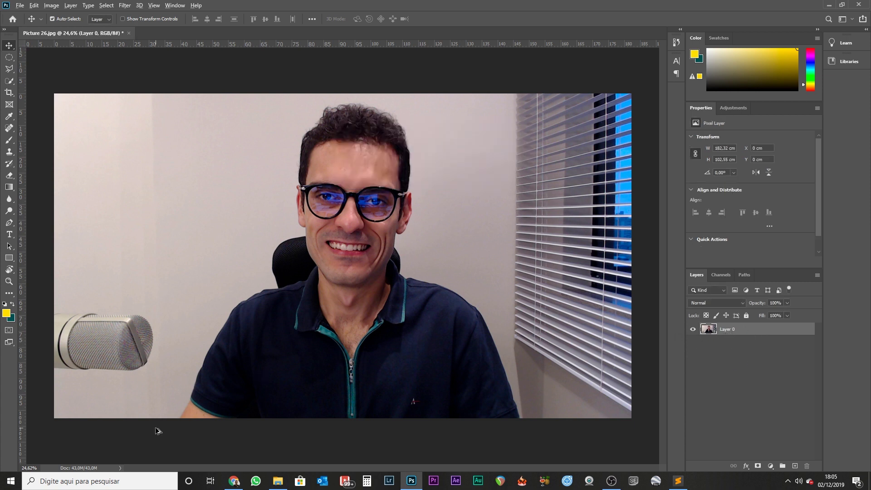
Step: Switch from the lasso tool group to the freehand Lasso tool
scroll(157, 431, up, 2)
scroll(165, 414, up, 2)
scroll(163, 402, up, 1)
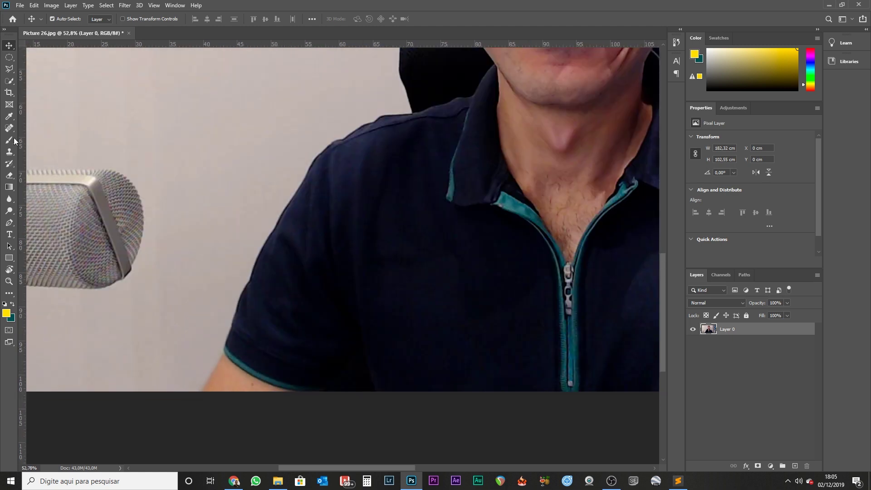
right_click(9, 69)
click(35, 70)
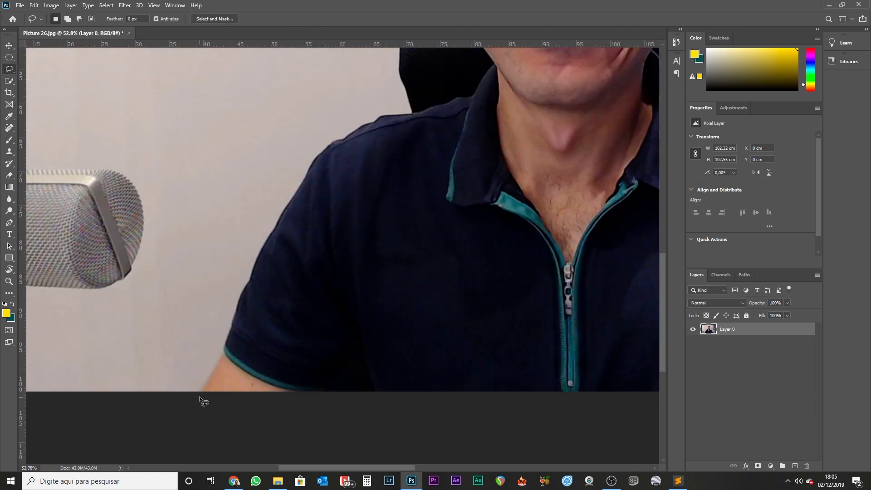
drag(203, 391, 206, 381)
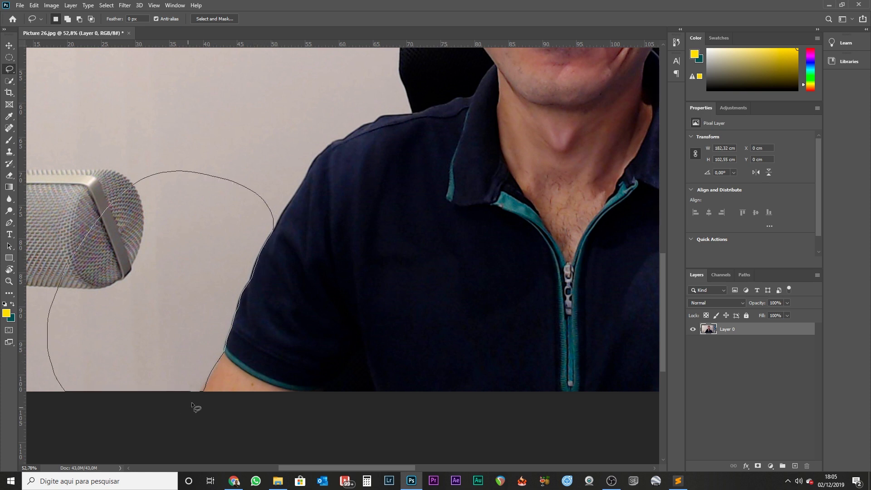
drag(200, 394, 198, 393)
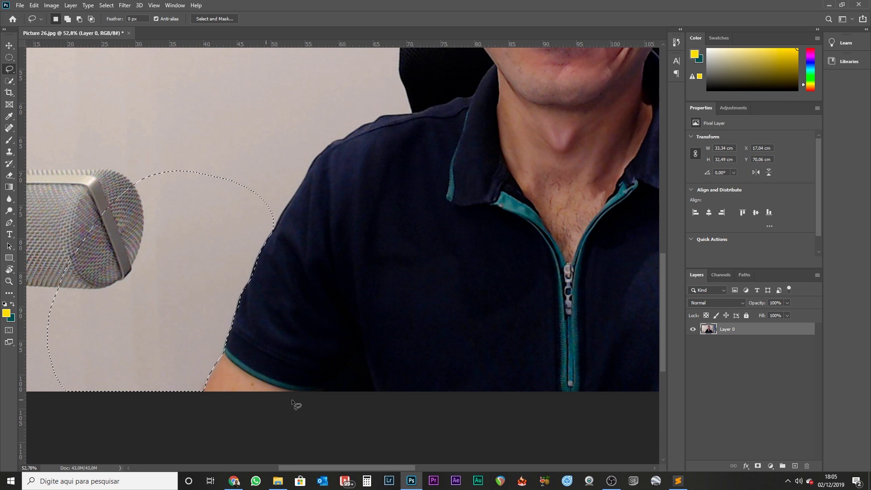
key(Delete)
key(ctrl+d)
alt+scroll(223, 168, down, 3)
scroll(282, 173, down, 1)
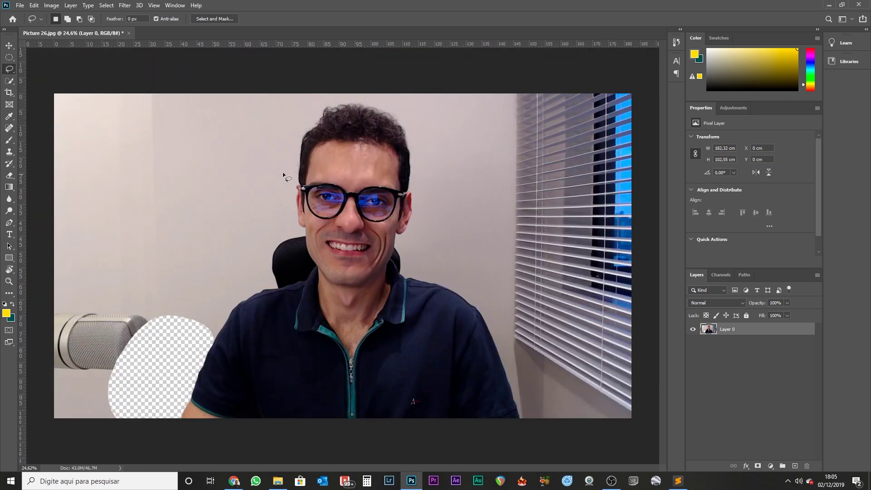
alt+scroll(221, 330, up, 5)
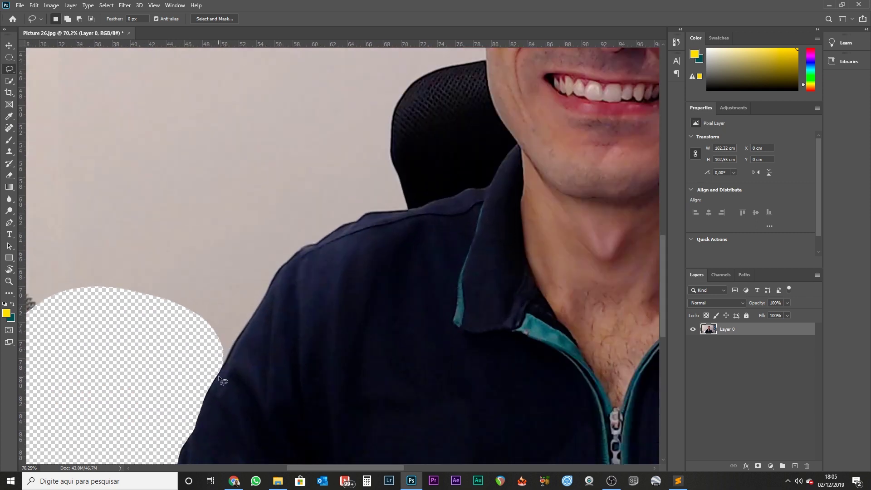
alt+scroll(219, 374, down, 4)
alt+scroll(243, 356, down, 1)
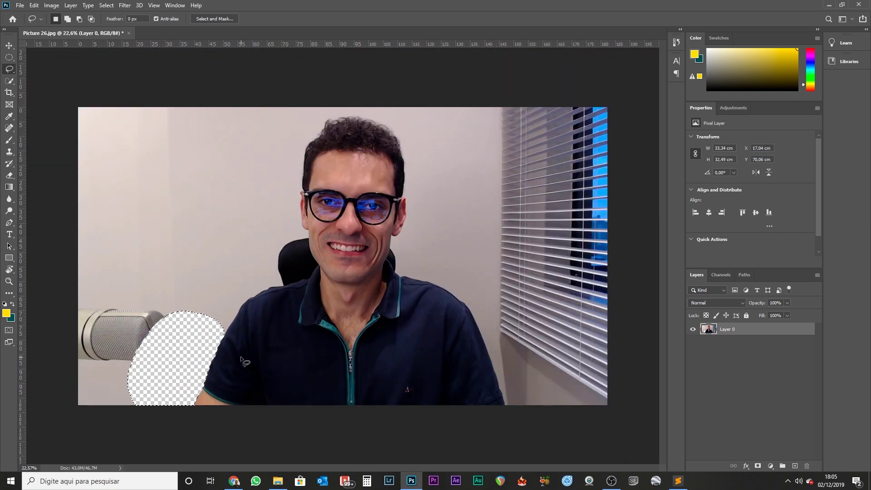
key(ctrl+z)
click(9, 57)
key(ctrl+d)
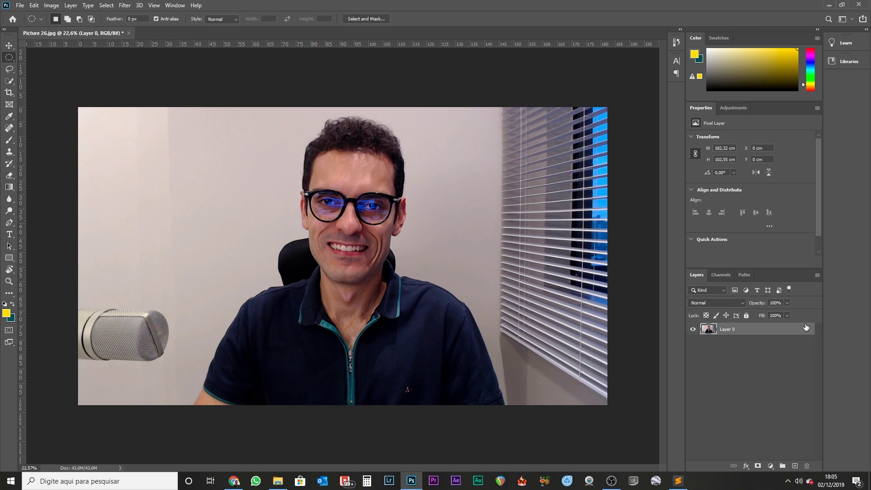
click(110, 6)
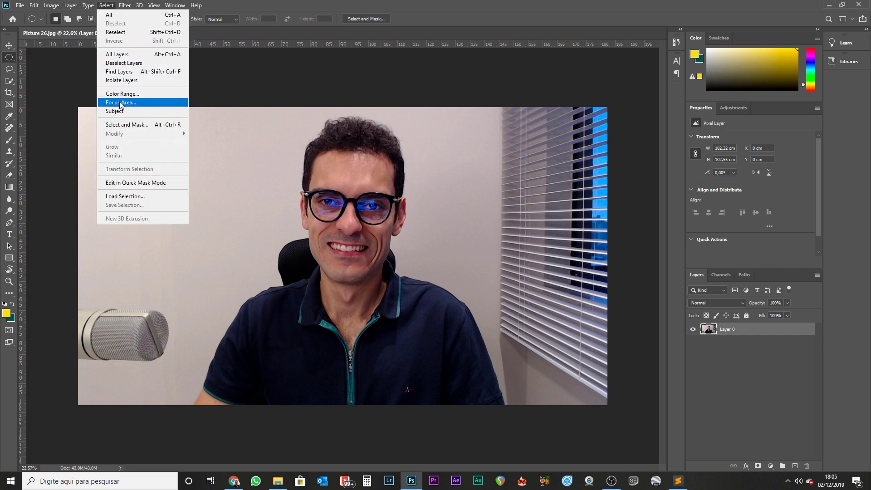
Step: In Select and Mask, paint the man's shirt, face, glasses and hair into the selection
click(130, 129)
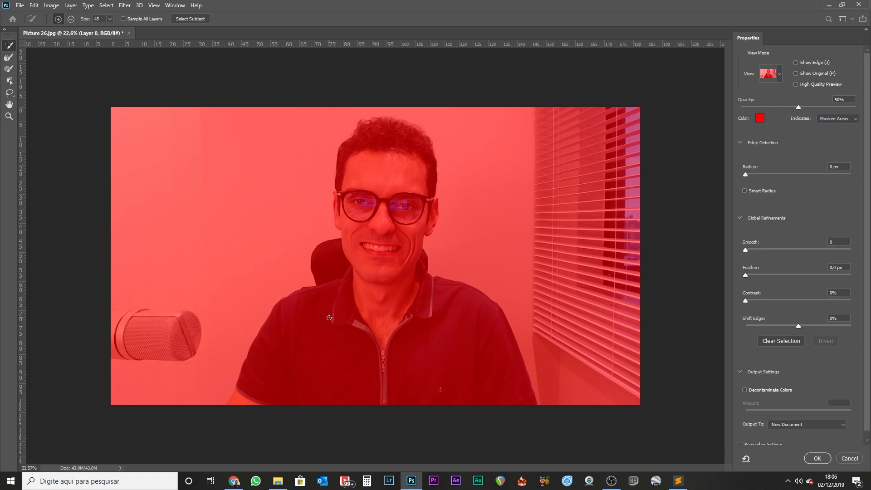
key(bracketright)
key(bracketright)
key(bracketright)
key(bracketleft)
key(bracketleft)
key(bracketleft)
mouse_move(305, 320)
mouse_down()
mouse_move(321, 348)
mouse_move(400, 341)
mouse_up()
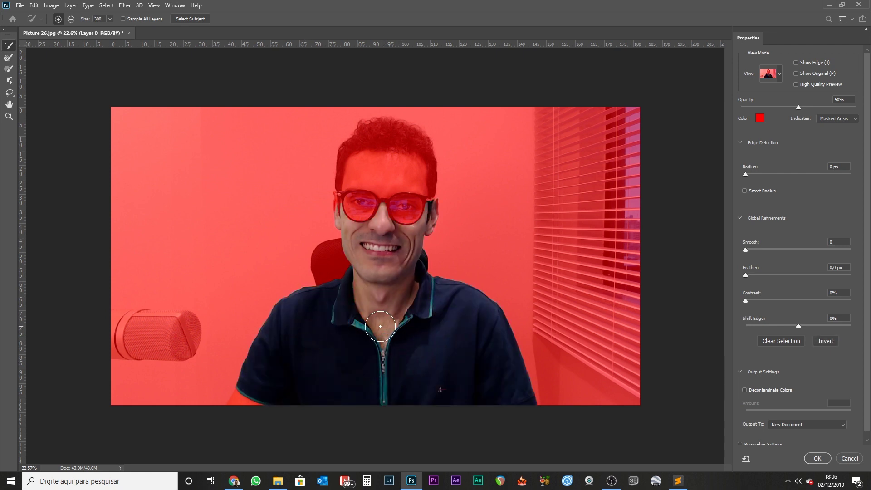
drag(261, 393, 253, 398)
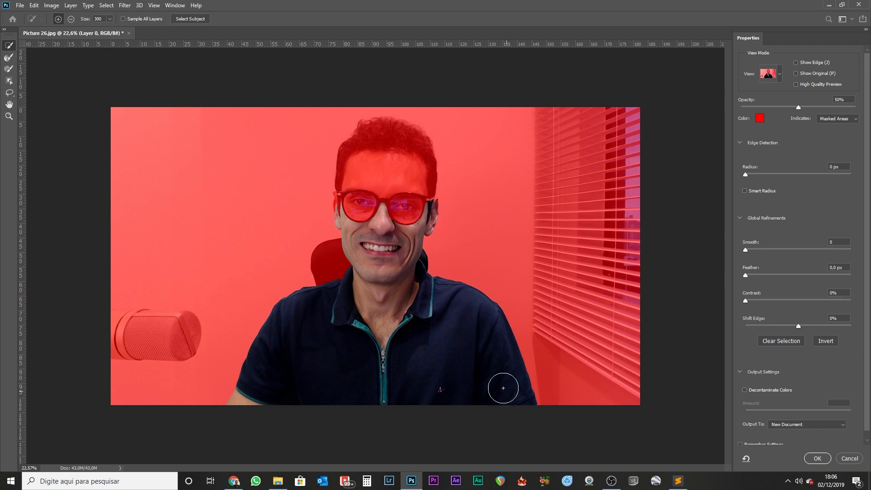
drag(396, 269, 359, 177)
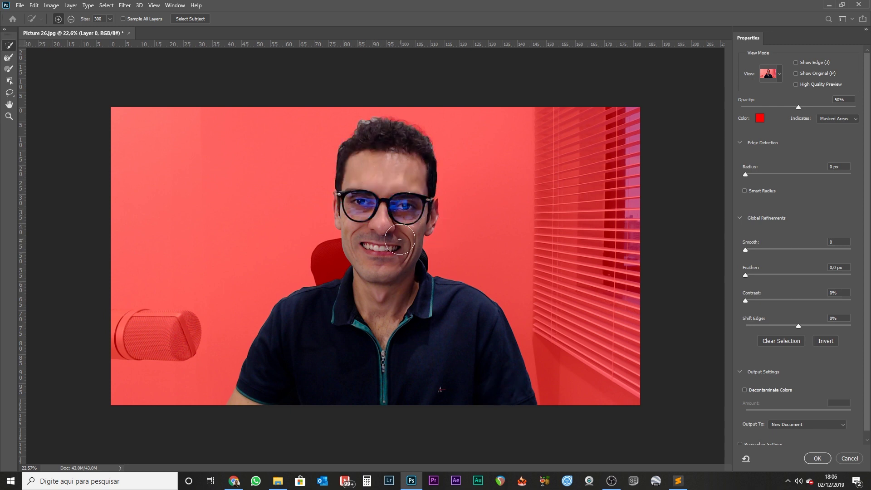
scroll(355, 224, up, 2)
scroll(317, 205, up, 2)
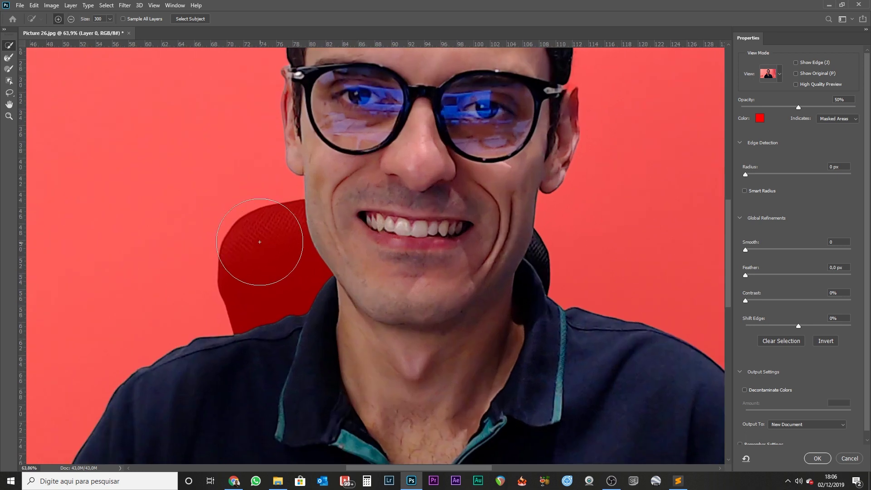
Step: Subtract the chair beside the right shoulder and adjust the brush size
key(alt)
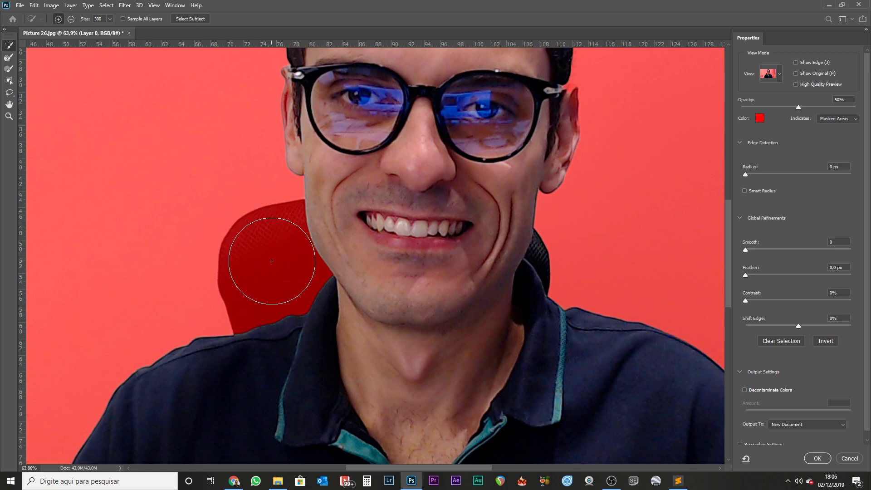
drag(567, 254, 583, 247)
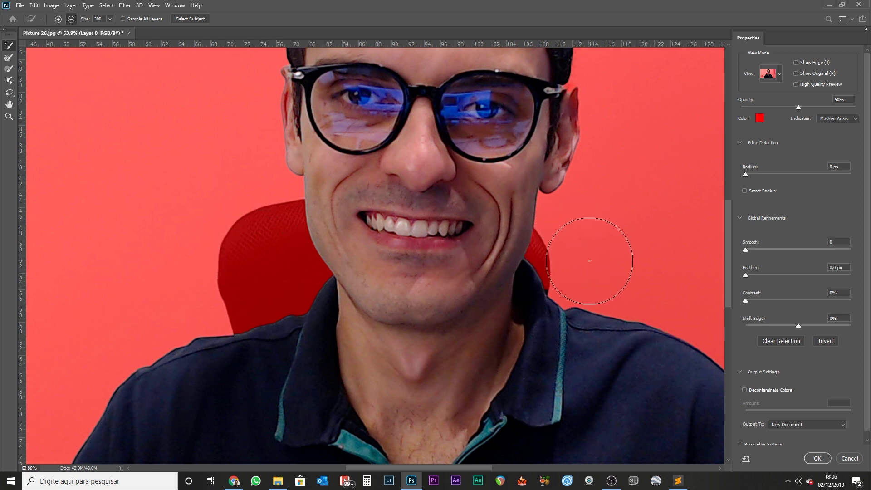
key(bracketleft)
key(bracketleft)
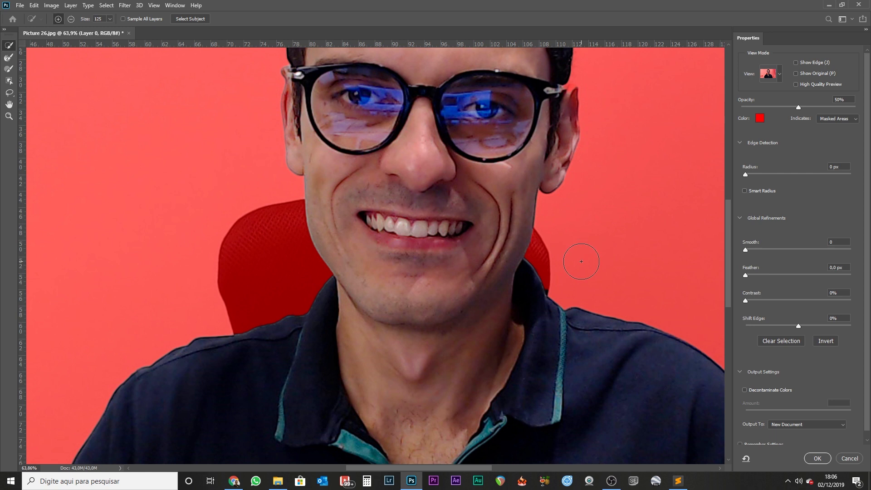
key(bracketright)
key(bracketright)
key(bracketleft)
key(bracketleft)
key(bracketleft)
key(bracketleft)
key(bracketleft)
key(alt)
scroll(298, 388, down, 4)
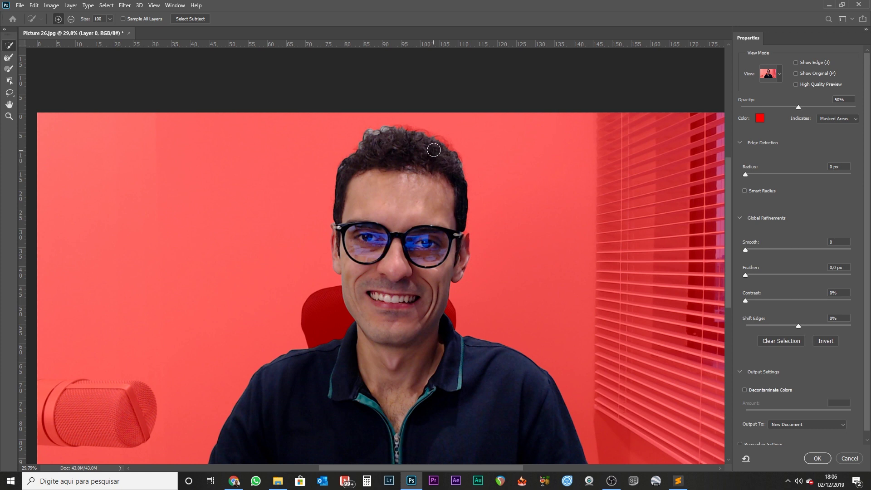
Step: Touch up the selection edge along the hairline and both ears
drag(421, 136, 397, 134)
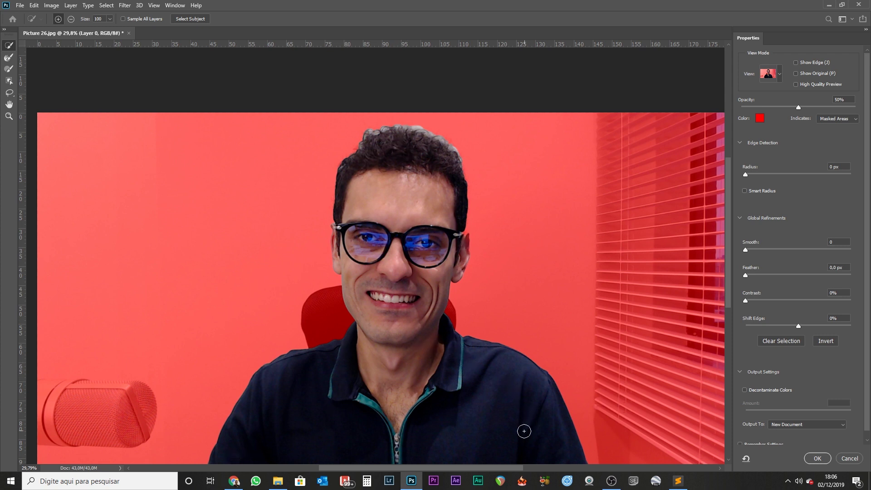
scroll(461, 259, up, 5)
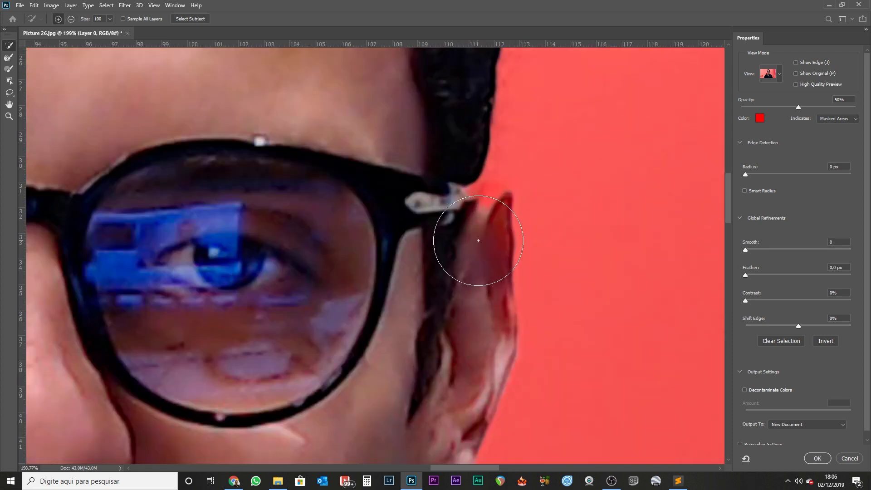
key(bracketleft)
key(bracketleft)
key(bracketleft)
key(bracketleft)
key(bracketleft)
key(bracketleft)
key(bracketleft)
key(bracketleft)
key(bracketleft)
key(bracketleft)
scroll(476, 227, down, 3)
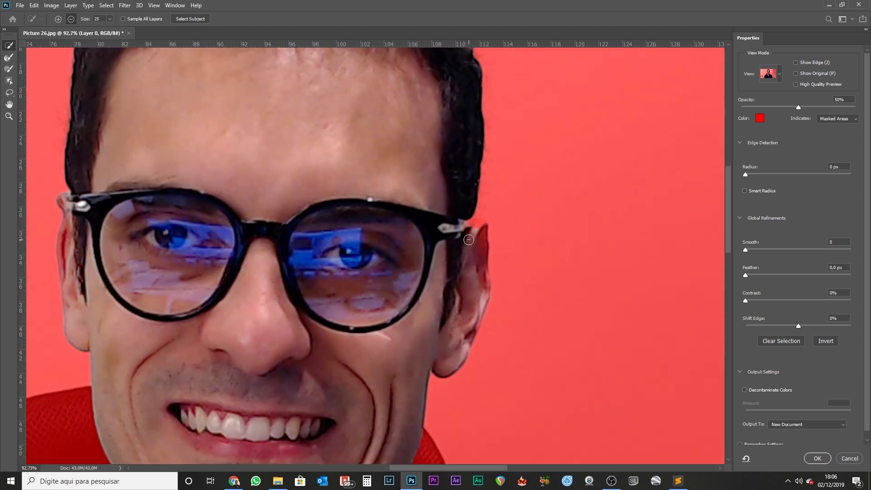
drag(479, 227, 480, 240)
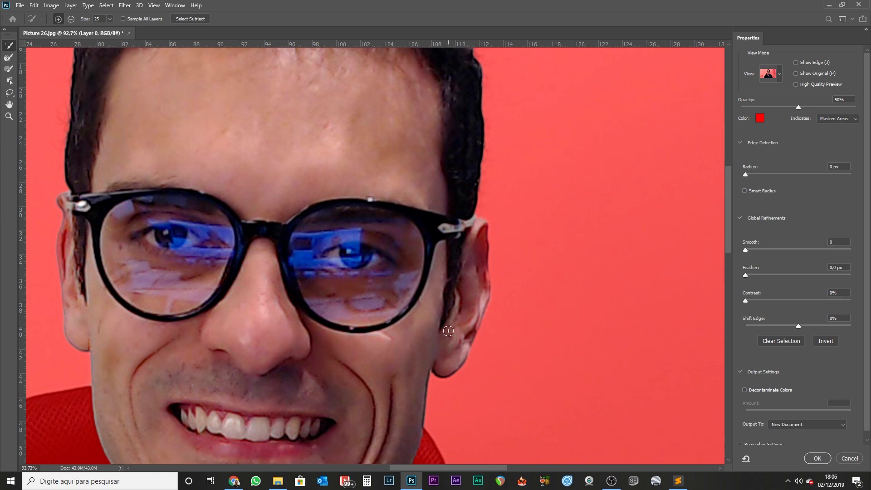
scroll(181, 281, left, 5)
drag(230, 234, 228, 239)
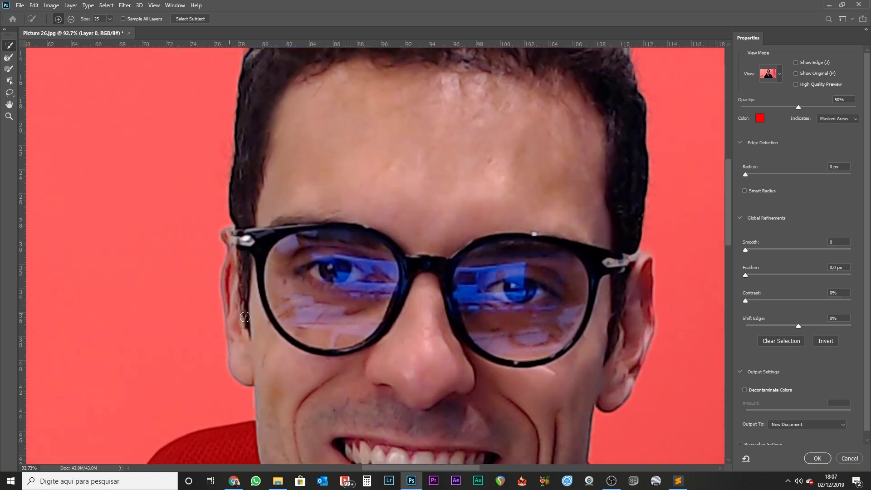
Step: Zoom in on the hair outline and raise the brush size to 90 px
scroll(317, 358, down, 2)
scroll(332, 364, down, 2)
scroll(333, 344, down, 3)
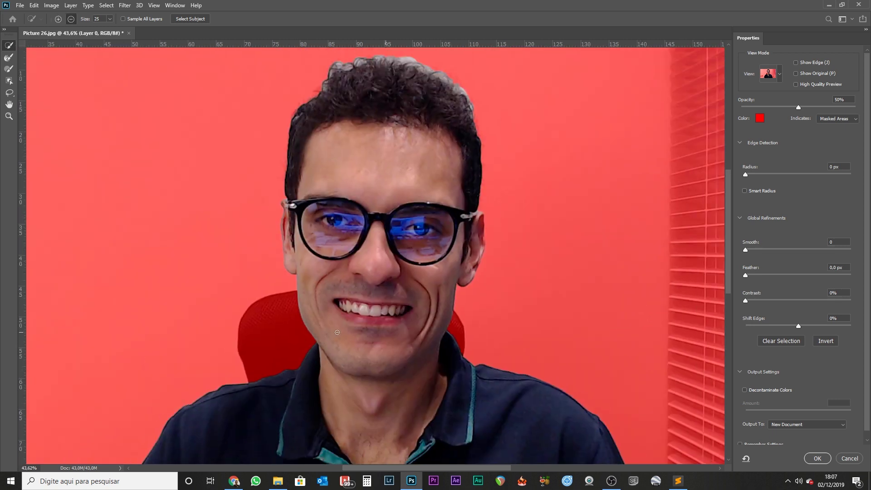
scroll(334, 305, down, 3)
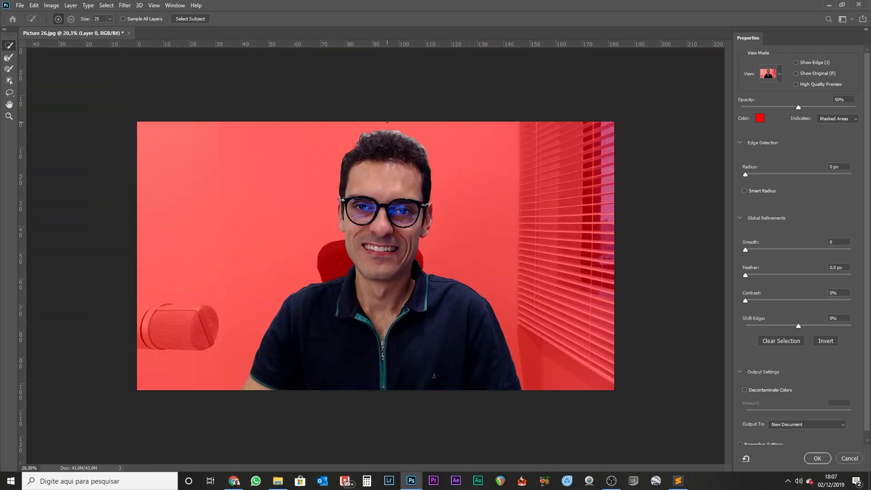
scroll(387, 182, up, 7)
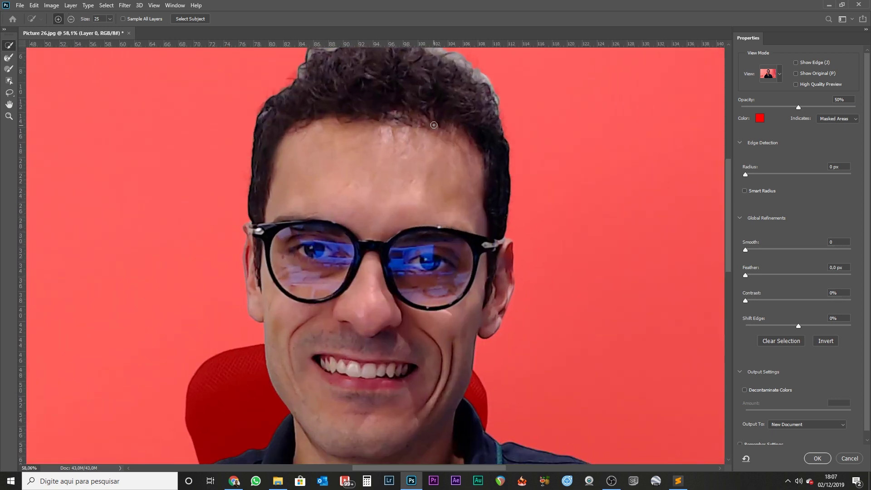
scroll(430, 109, up, 2)
scroll(434, 232, up, 1)
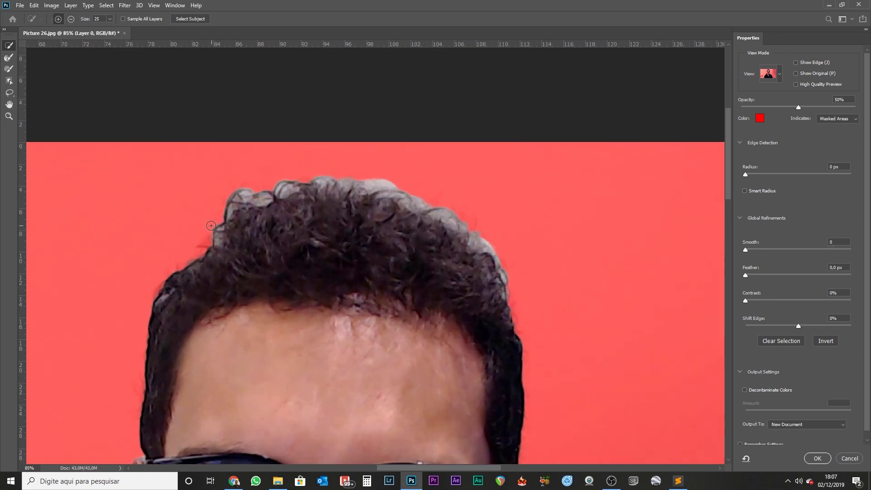
key(bracketright)
key(bracketright)
key(bracketright)
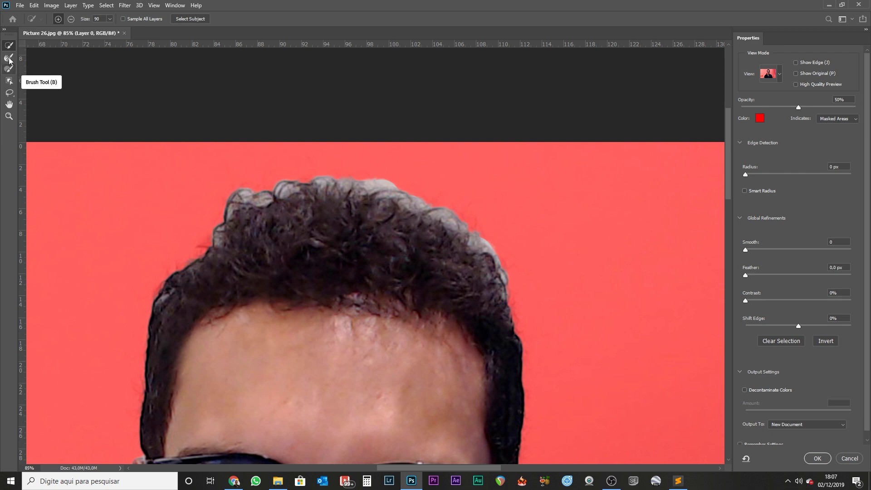
click(8, 59)
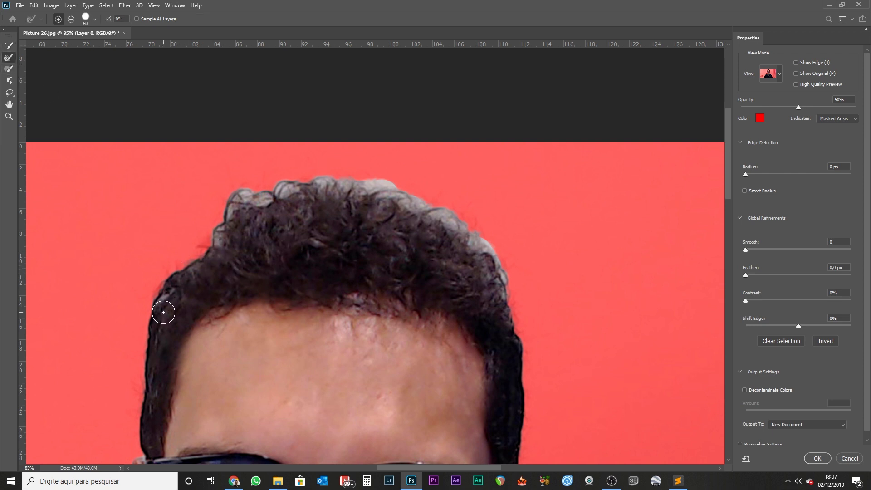
Step: With a larger Refine Edge Brush, clean the grey halo from the hair's sides and hairline
key(bracketright)
key(bracketright)
mouse_move(241, 194)
mouse_down()
mouse_move(310, 181)
mouse_move(416, 197)
mouse_up()
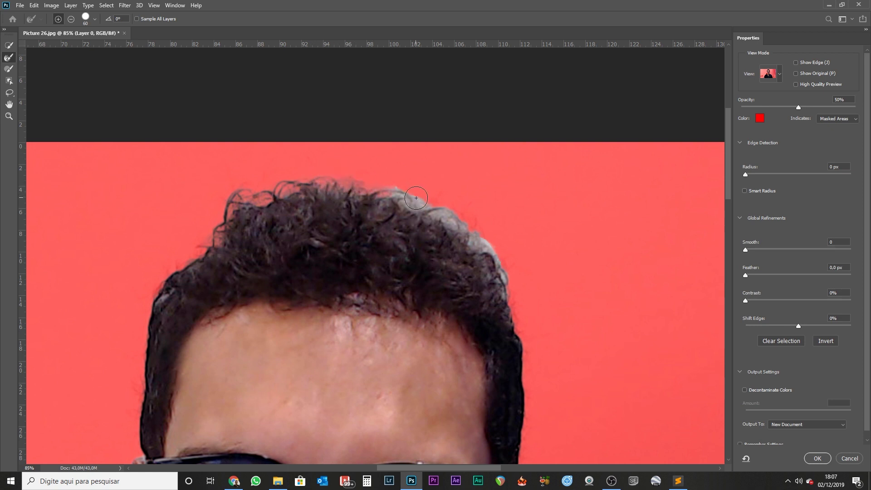
drag(509, 302, 498, 278)
mouse_move(477, 246)
mouse_down()
mouse_move(474, 257)
mouse_move(437, 211)
mouse_move(500, 293)
mouse_up()
mouse_move(489, 248)
mouse_down()
mouse_move(436, 230)
mouse_move(384, 189)
mouse_up()
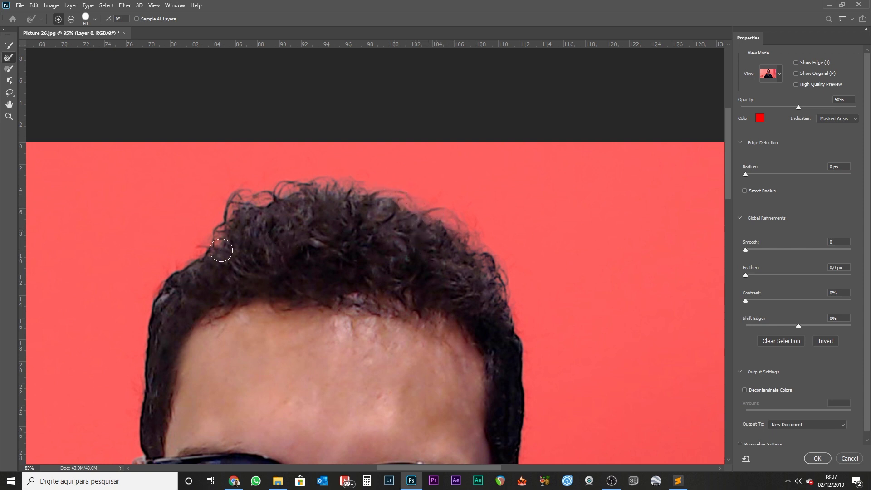
drag(412, 245, 155, 333)
Step: Refine the curls along the top of the hair
scroll(459, 288, down, 2)
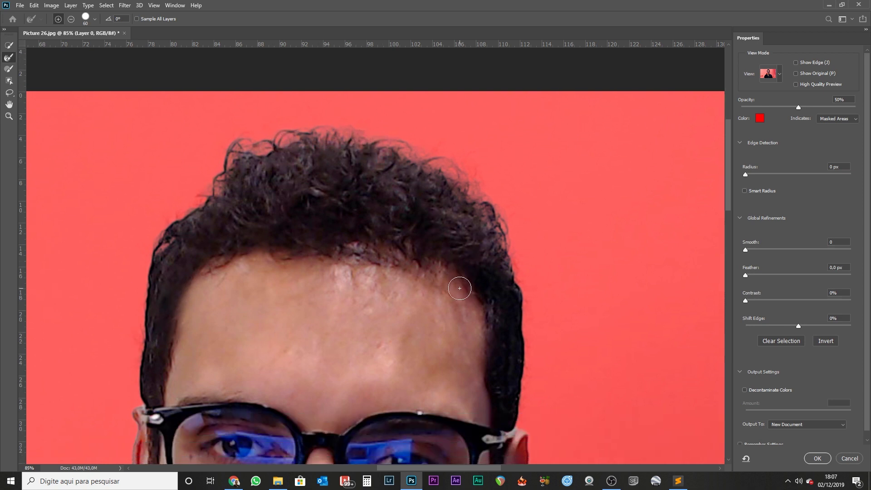
scroll(459, 288, down, 3)
scroll(364, 208, up, 1)
scroll(360, 227, up, 3)
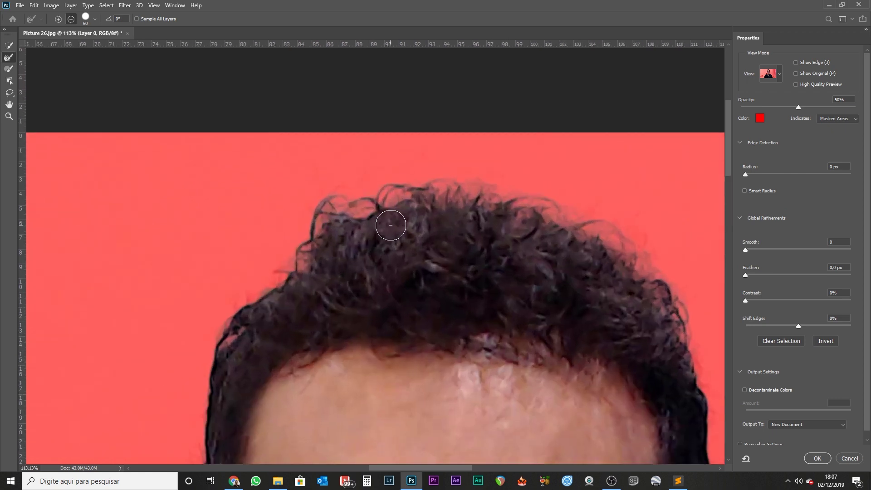
scroll(389, 223, up, 2)
drag(272, 196, 468, 164)
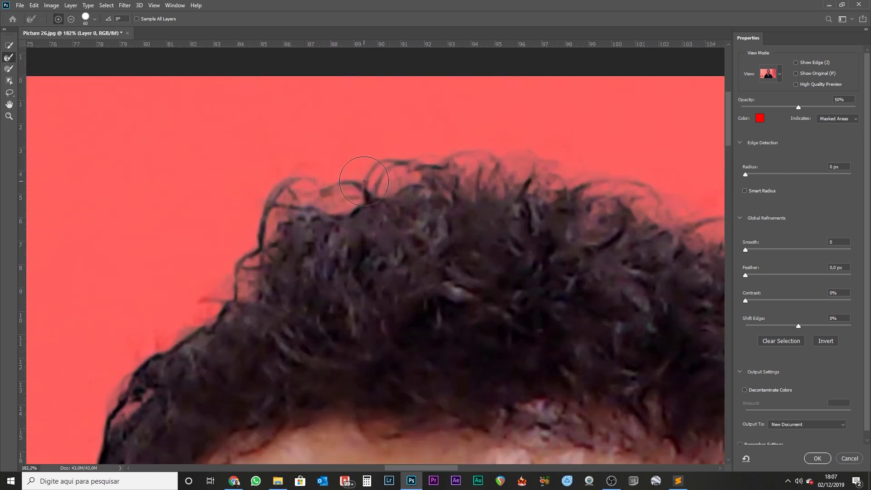
scroll(574, 189, down, 4)
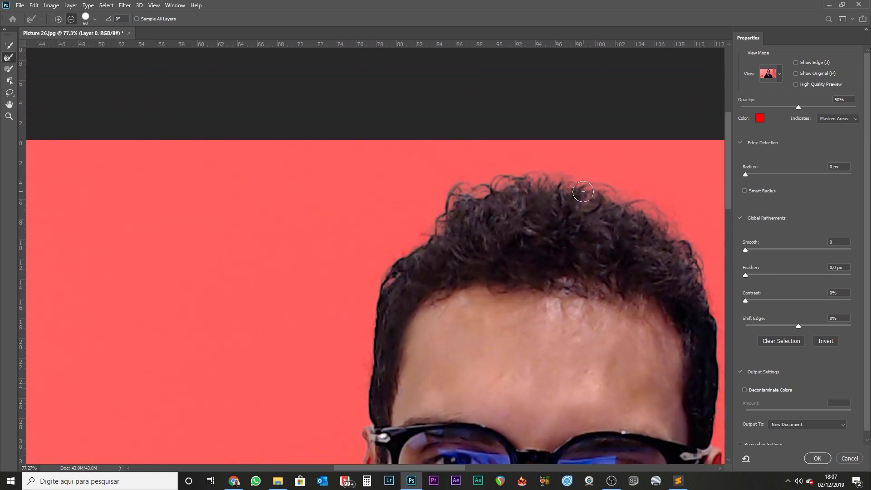
scroll(582, 191, down, 1)
scroll(569, 232, down, 2)
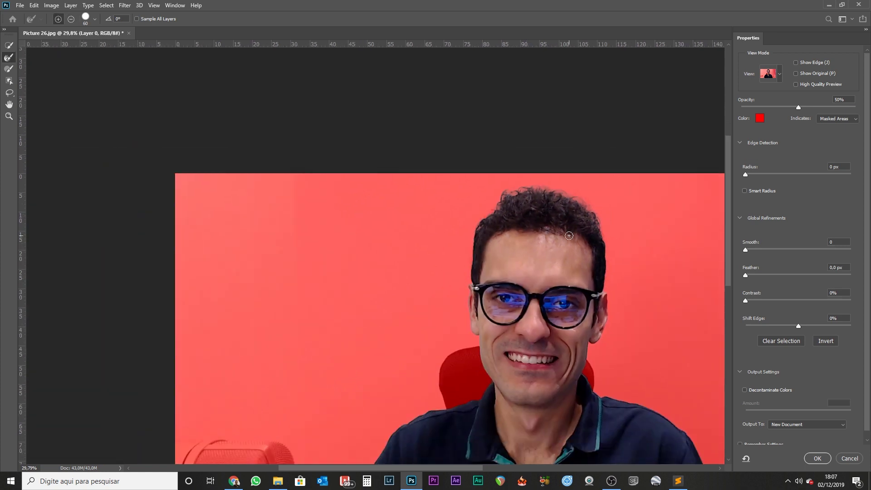
scroll(532, 369, down, 2)
scroll(143, 376, up, 1)
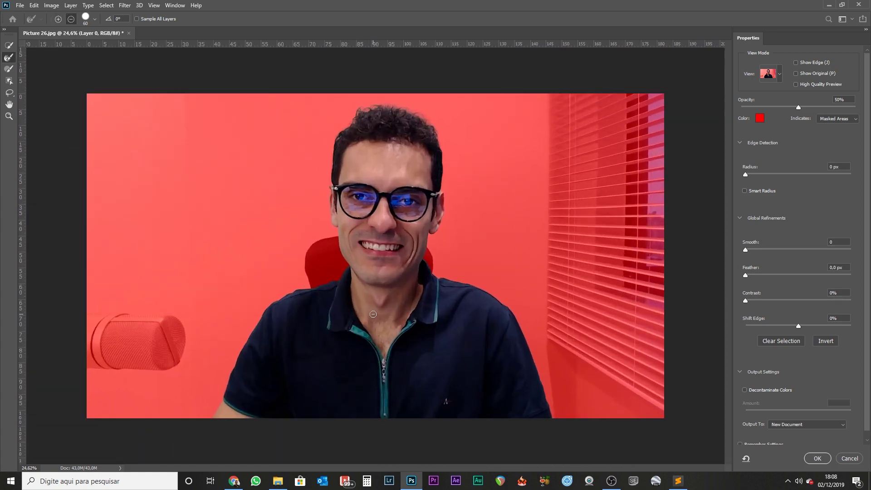
Step: Refine the shirt edge beside the jaw with a smaller Refine Edge Brush
scroll(144, 377, up, 1)
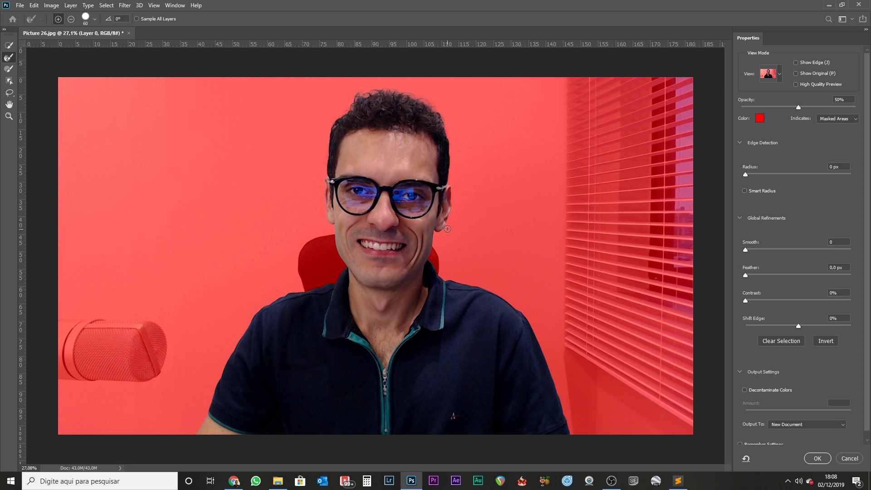
scroll(435, 264, up, 3)
scroll(431, 259, up, 2)
scroll(422, 252, up, 1)
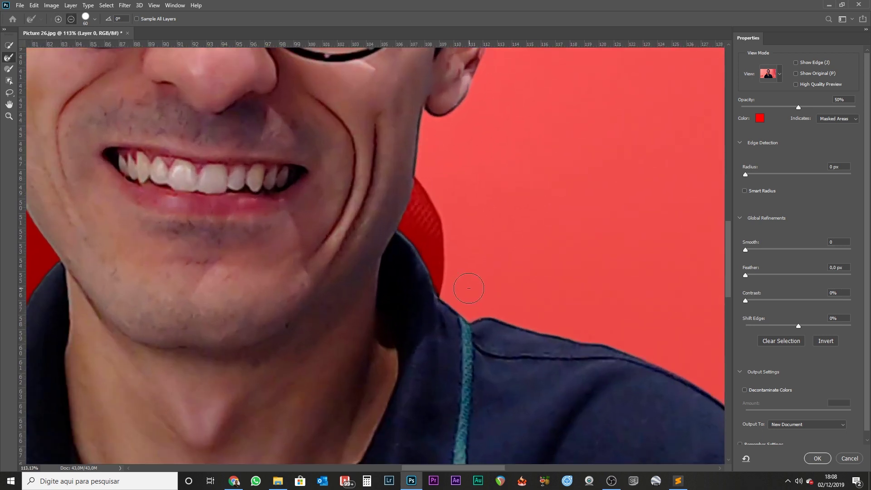
scroll(410, 243, up, 2)
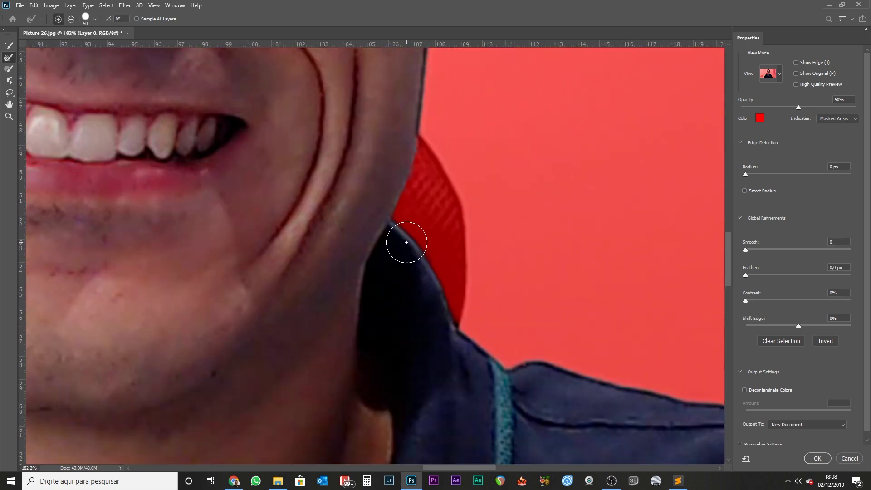
key(bracketleft)
key(bracketleft)
mouse_move(423, 251)
mouse_down()
mouse_move(414, 243)
mouse_move(454, 311)
mouse_move(520, 385)
mouse_up()
Step: Set the Quick Selection brush to subtract with a smaller size for corrections
click(9, 44)
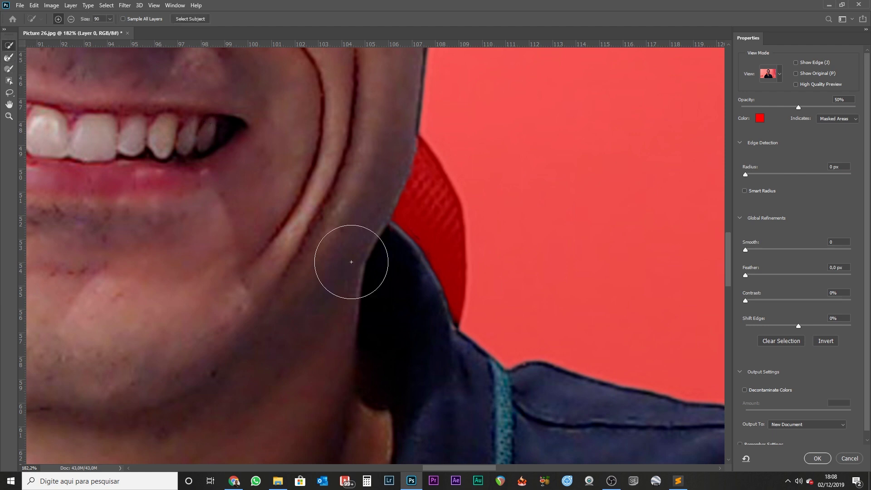
key(bracketleft)
key(bracketleft)
key(bracketleft)
key(alt)
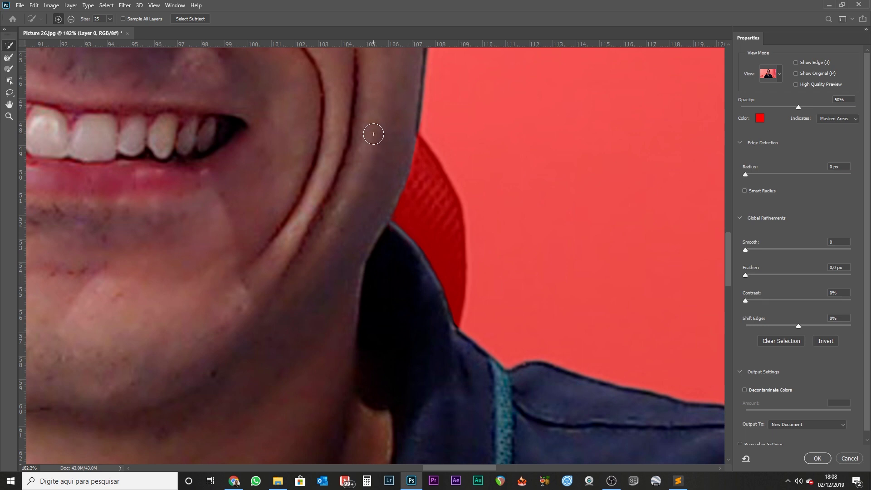
scroll(355, 236, down, 5)
scroll(356, 236, down, 2)
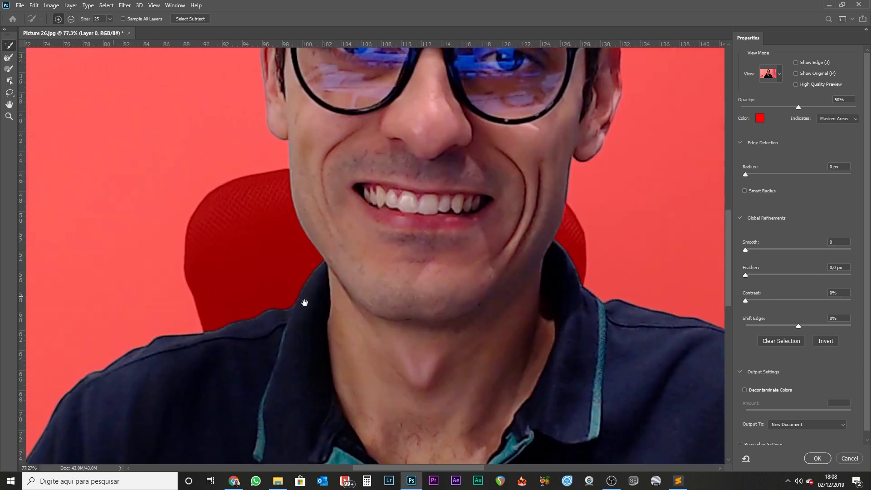
drag(117, 292, 306, 301)
Step: Confirm Select and Mask, outputting the cut-out to a new document
scroll(229, 323, up, 3)
scroll(229, 322, down, 8)
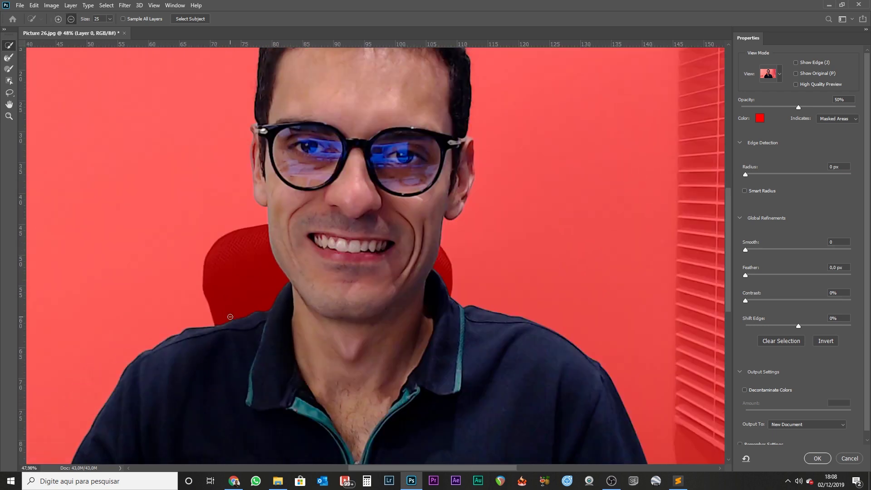
scroll(232, 316, down, 2)
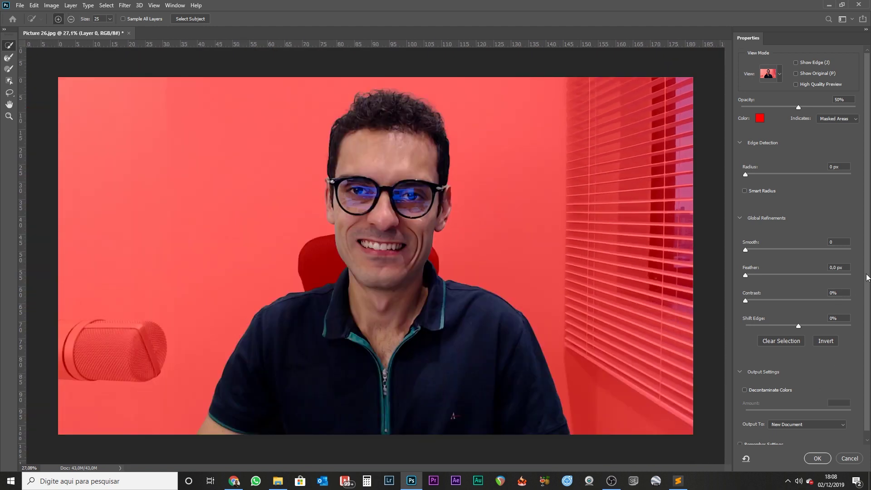
drag(866, 277, 868, 337)
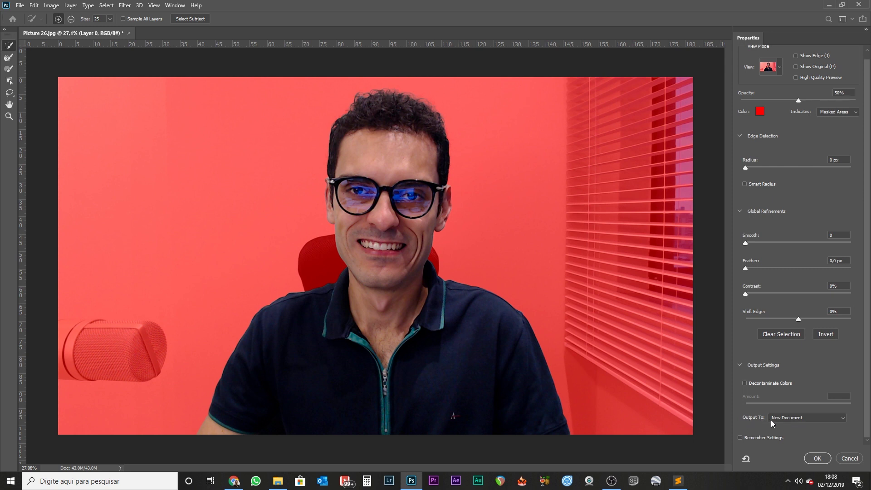
click(816, 458)
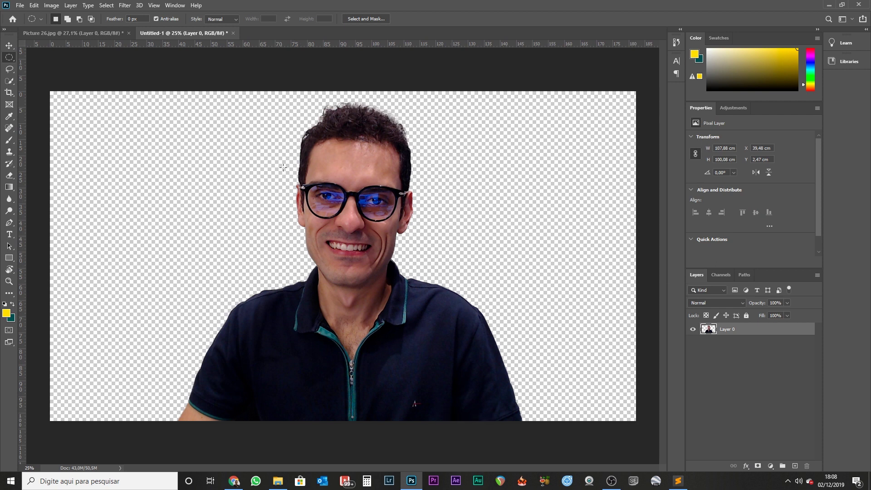
Step: Move the cut-out man toward the right of the canvas and start a new document
click(9, 45)
drag(336, 244, 356, 249)
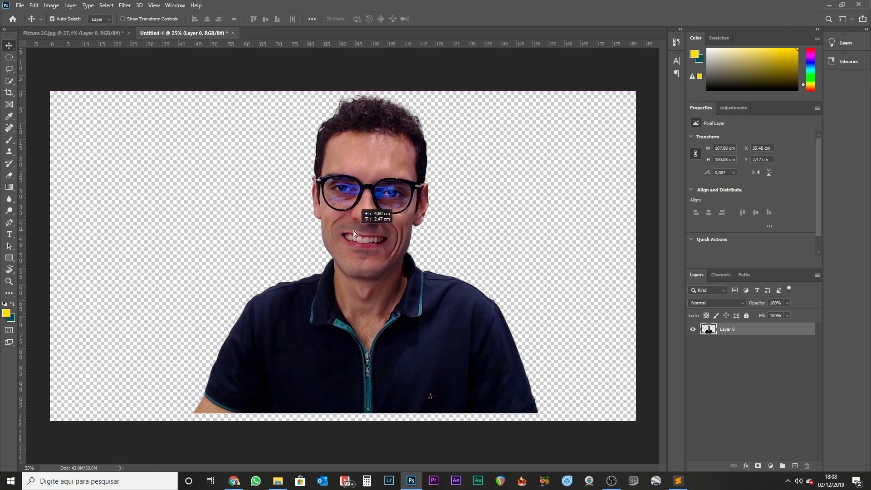
drag(356, 249, 343, 245)
drag(439, 238, 505, 247)
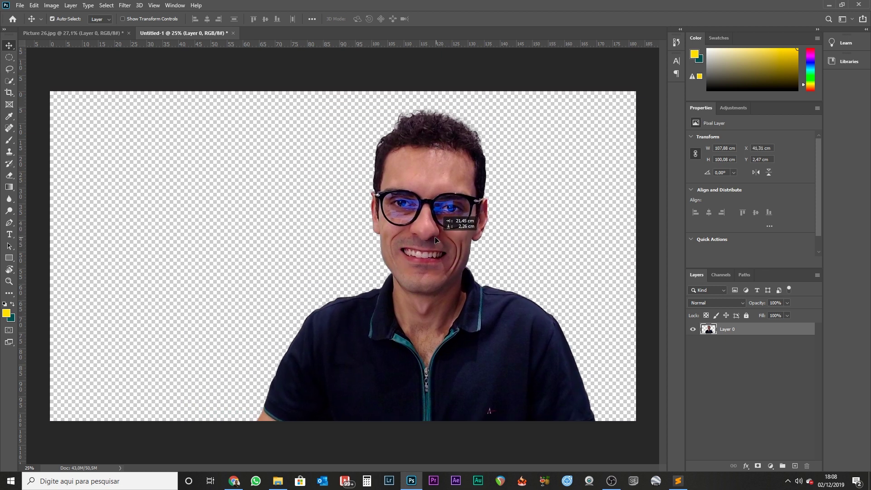
mouse_move(403, 232)
mouse_down()
mouse_move(410, 215)
mouse_move(398, 213)
mouse_up()
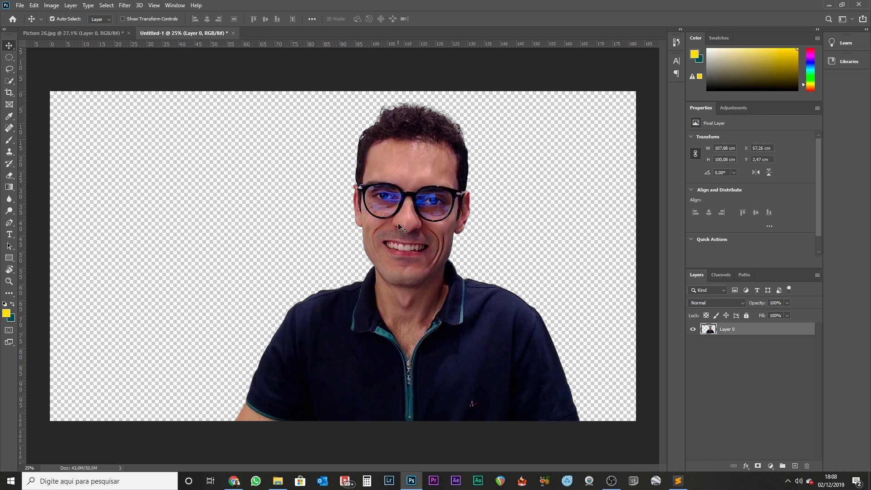
click(20, 5)
click(32, 16)
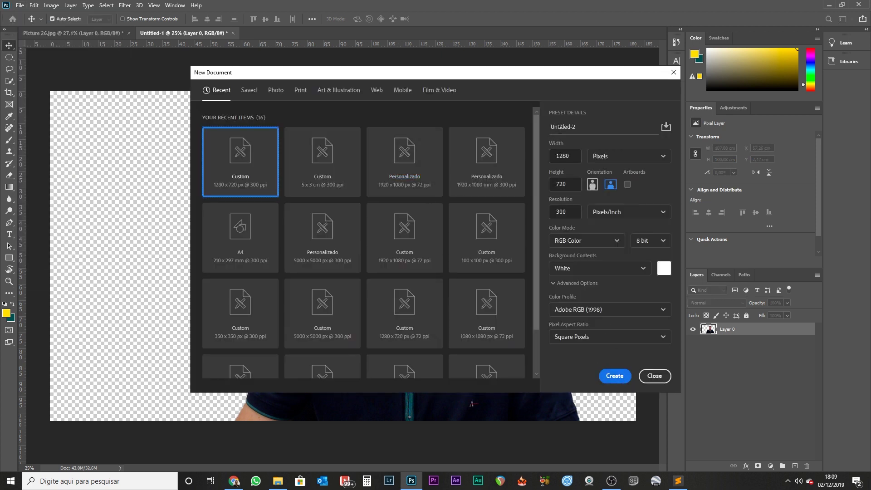
Step: Create a 1280×720 document filled black with the Paint Bucket, then return to the portrait
click(614, 376)
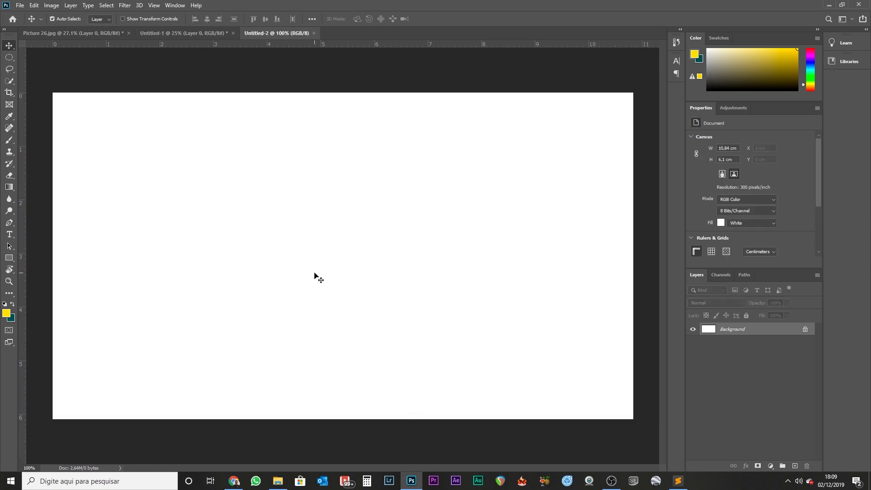
key(g)
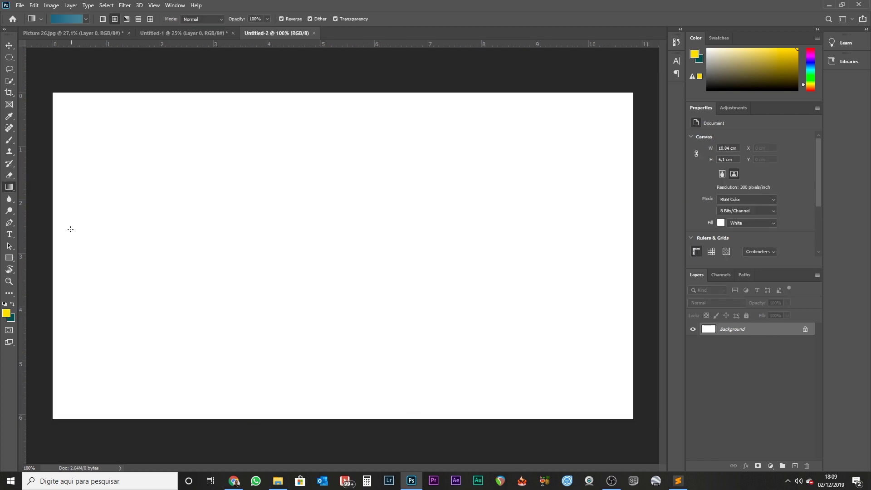
right_click(9, 187)
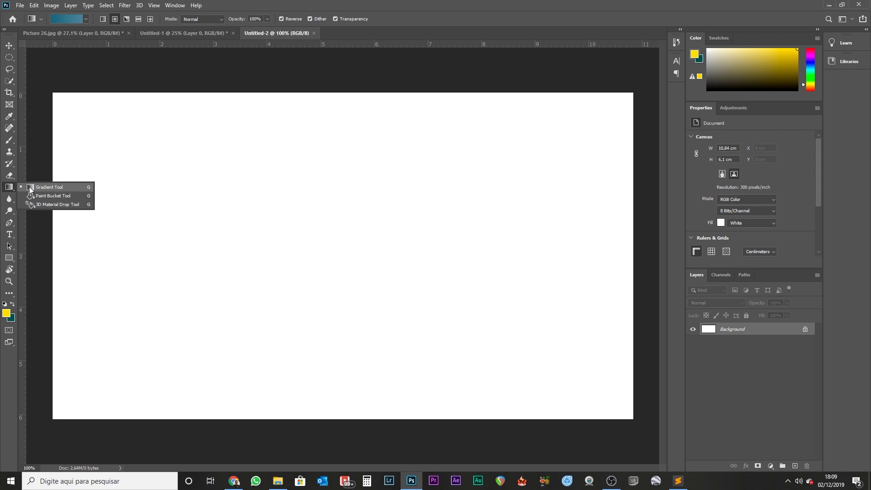
click(29, 186)
right_click(11, 186)
click(32, 196)
drag(741, 70, 707, 89)
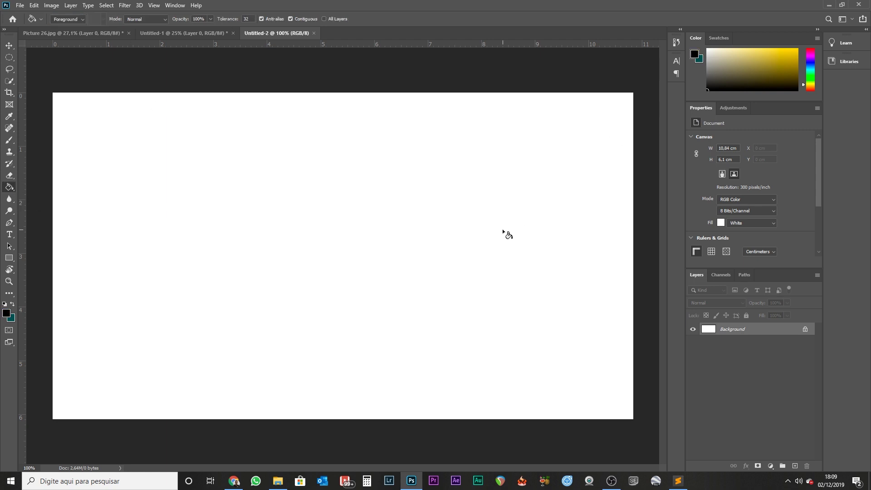
click(467, 222)
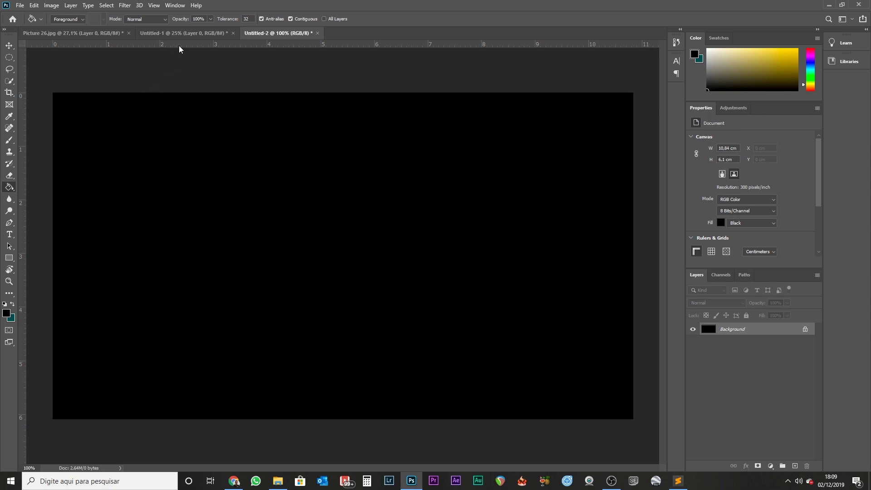
click(181, 31)
click(10, 45)
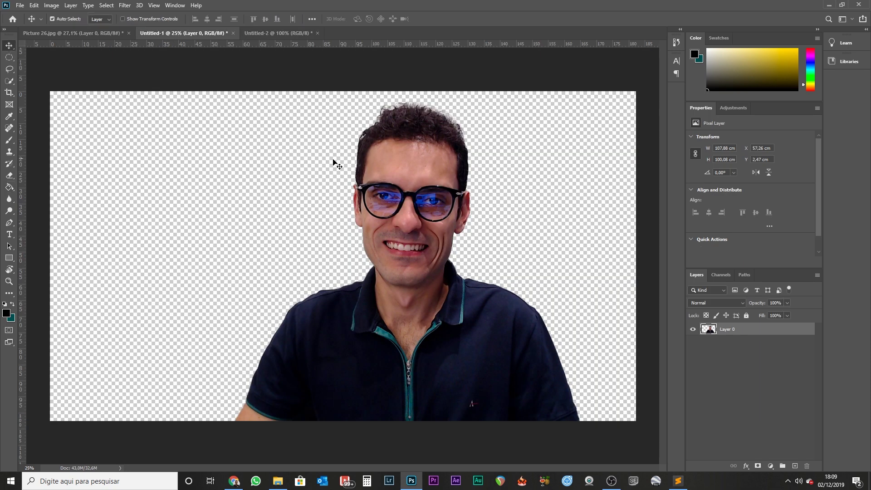
Step: Copy the whole cut-out portrait and paste it onto the black document
drag(391, 203, 347, 204)
key(ctrl+a)
key(ctrl+c)
click(274, 33)
key(ctrl+v)
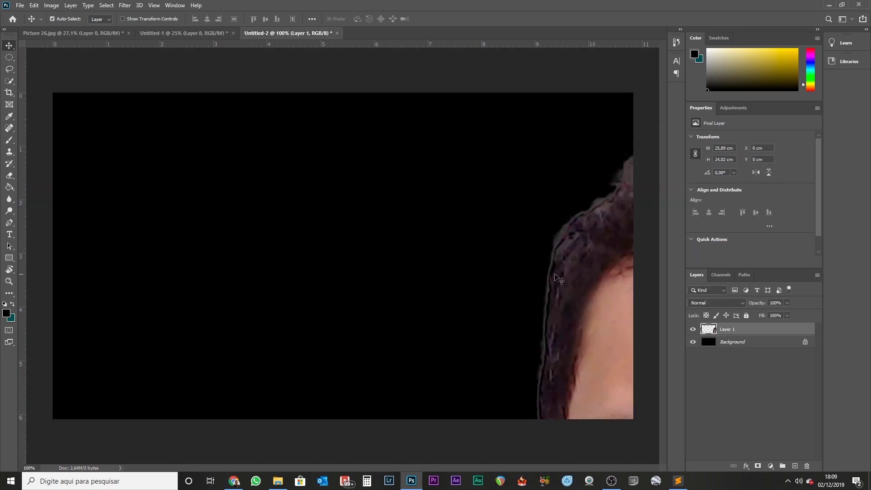
drag(546, 272, 376, 254)
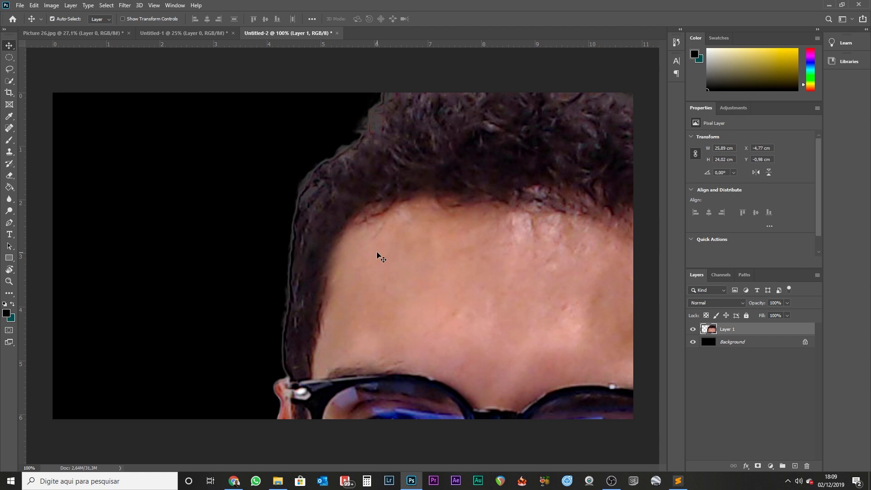
scroll(378, 253, down, 3)
Step: Scale the pasted man down with Free Transform, aligning him to the image bottom
key(ctrl+t)
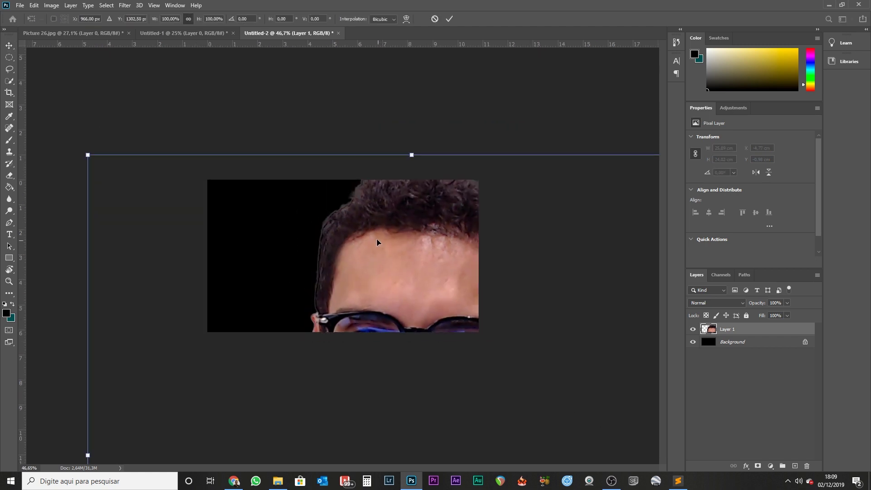
mouse_move(88, 155)
mouse_down()
mouse_move(126, 127)
mouse_move(381, 359)
mouse_up()
drag(429, 392, 303, 214)
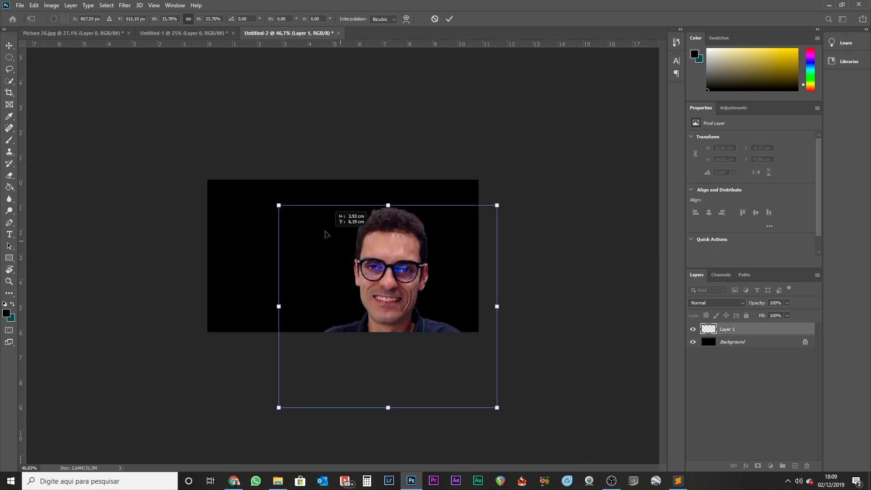
drag(472, 184, 434, 220)
drag(360, 273, 392, 232)
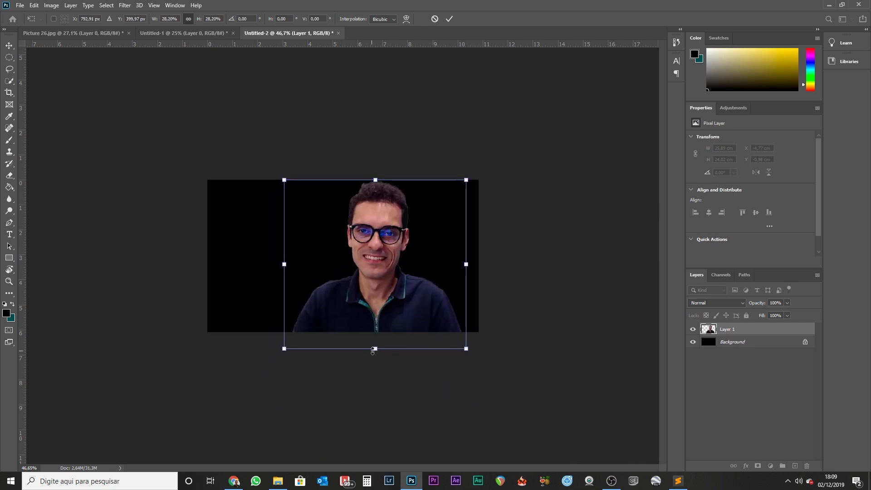
drag(371, 350, 379, 329)
key(Return)
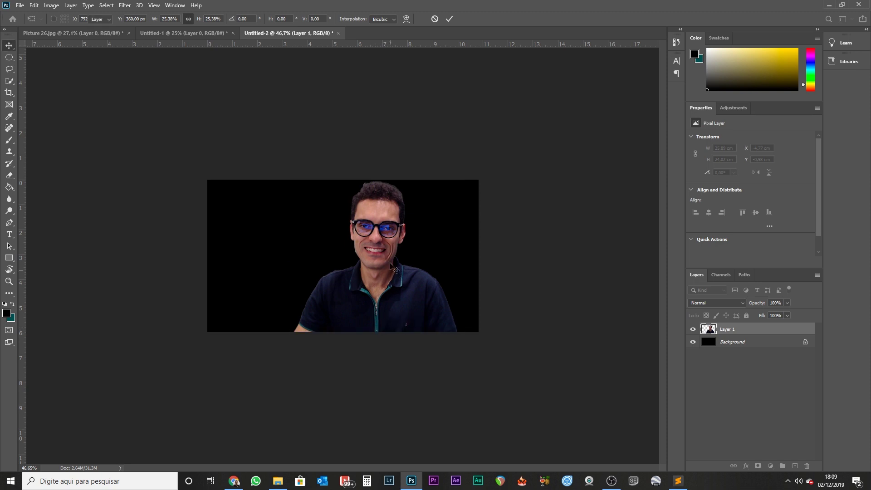
Step: Move the man toward the right side of the canvas
scroll(378, 189, up, 5)
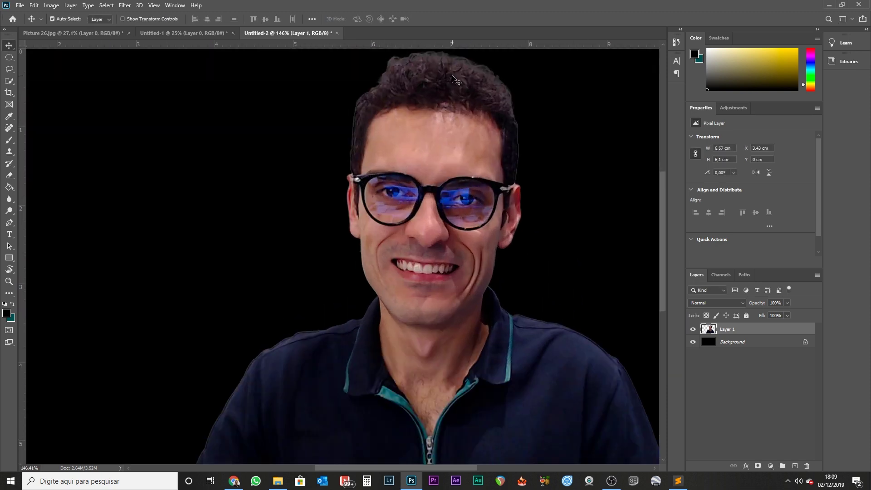
scroll(366, 219, down, 3)
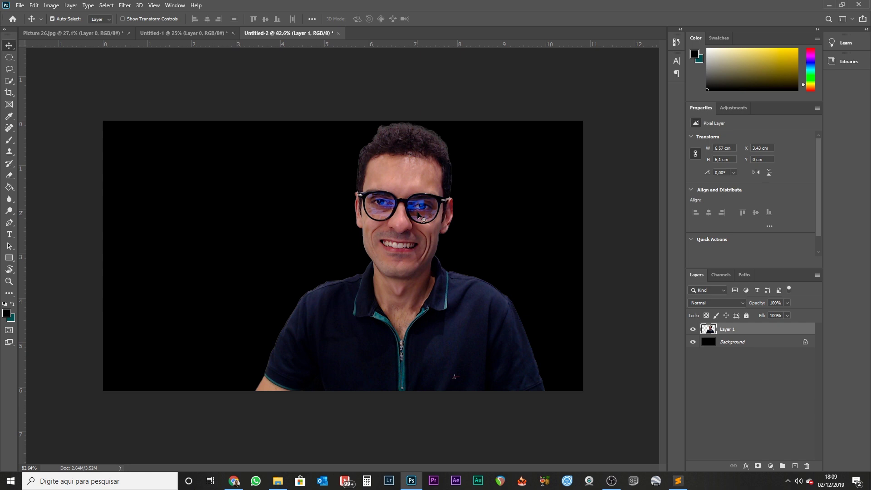
drag(418, 217, 455, 219)
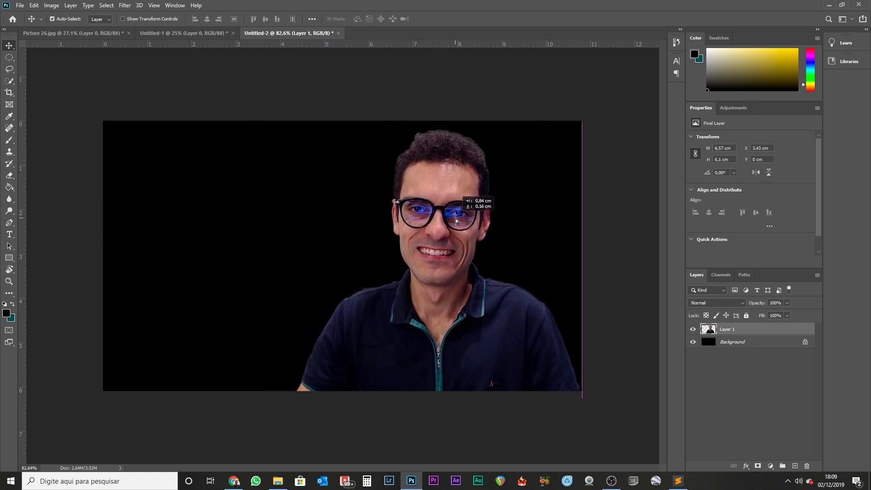
drag(455, 218, 453, 219)
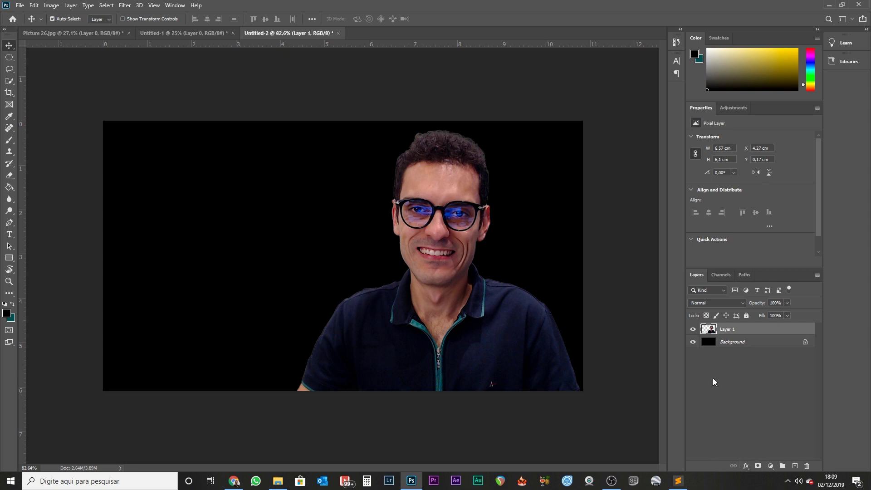
click(746, 466)
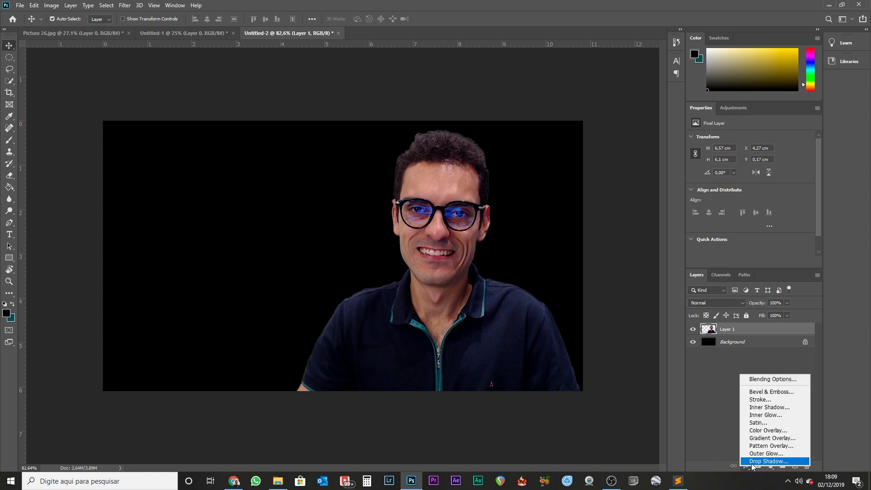
Step: Add an Outer Glow effect to the man's layer
click(707, 442)
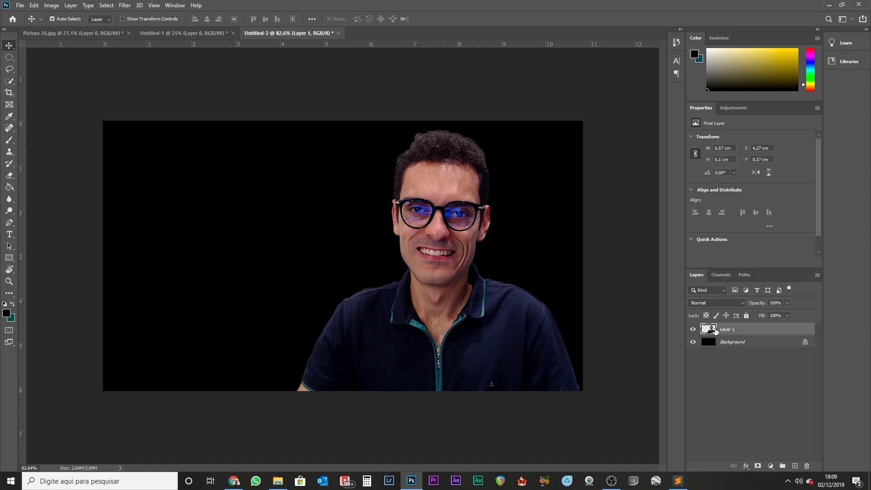
click(693, 329)
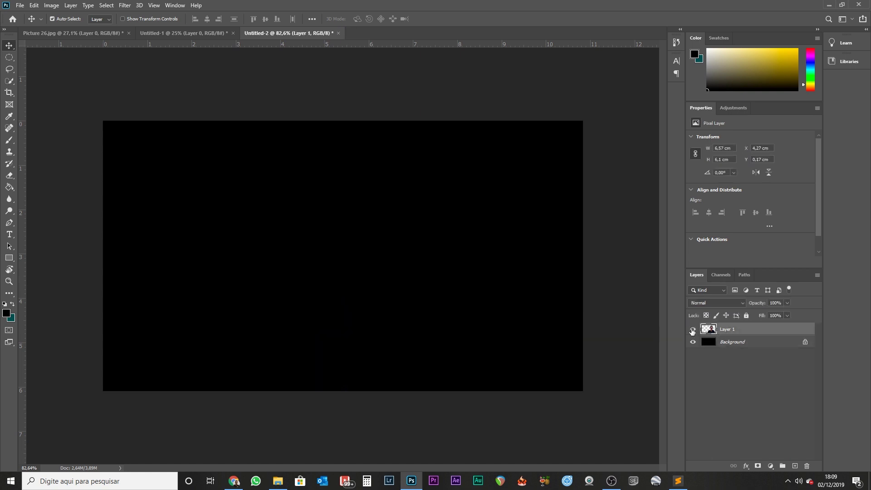
click(746, 466)
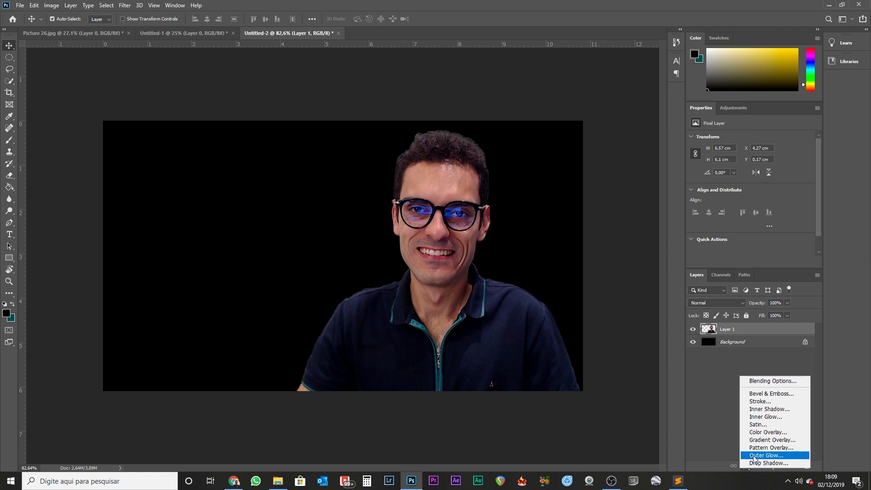
click(754, 456)
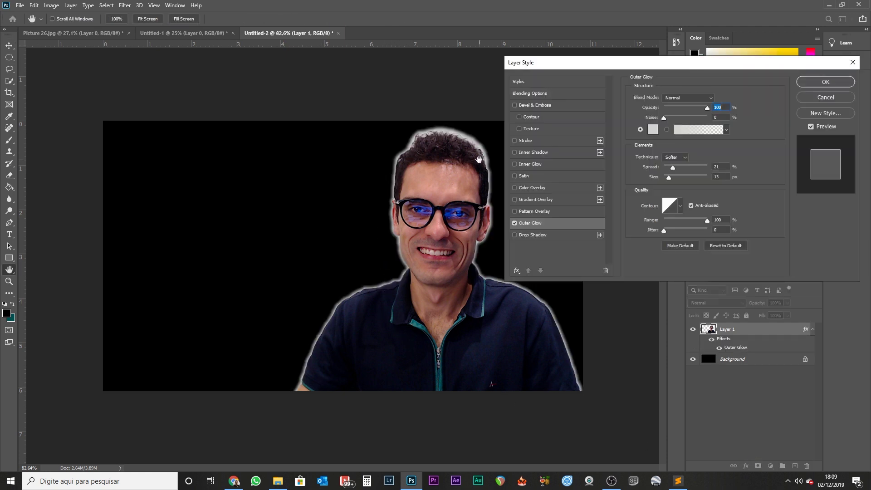
drag(586, 62, 645, 54)
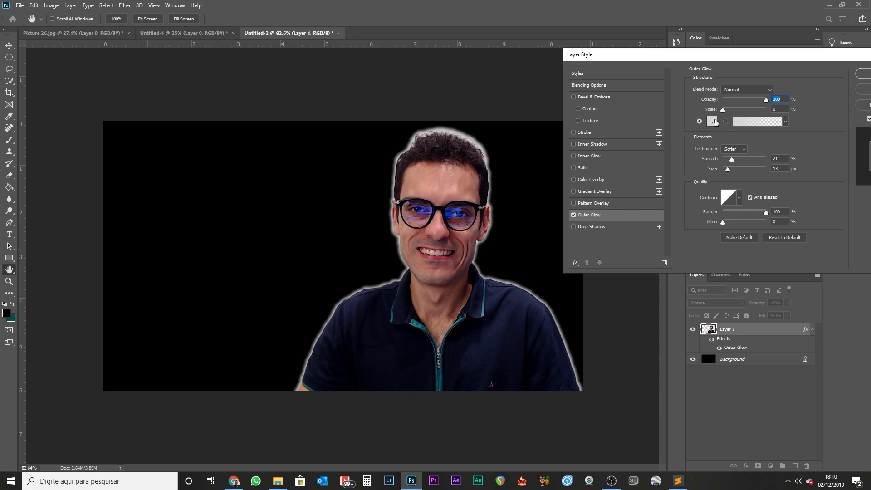
Step: Try red, then white, as the glow colour and adjust the Spread
click(712, 121)
click(418, 124)
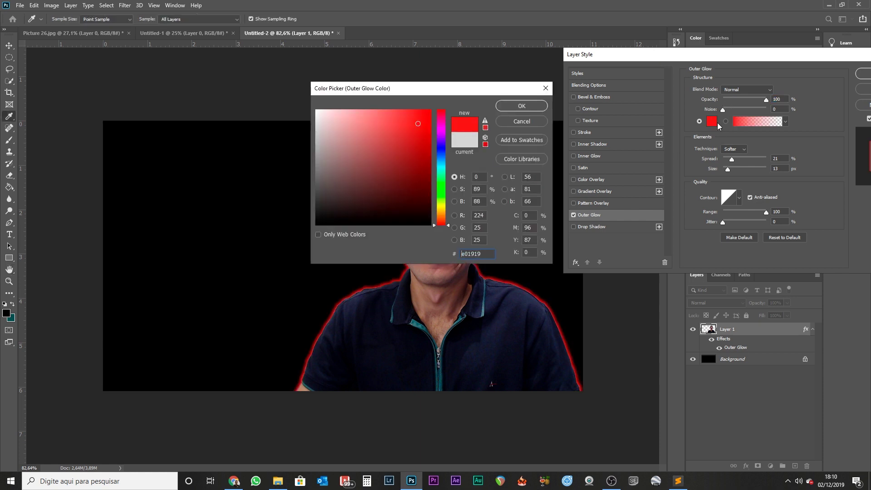
drag(483, 91, 735, 290)
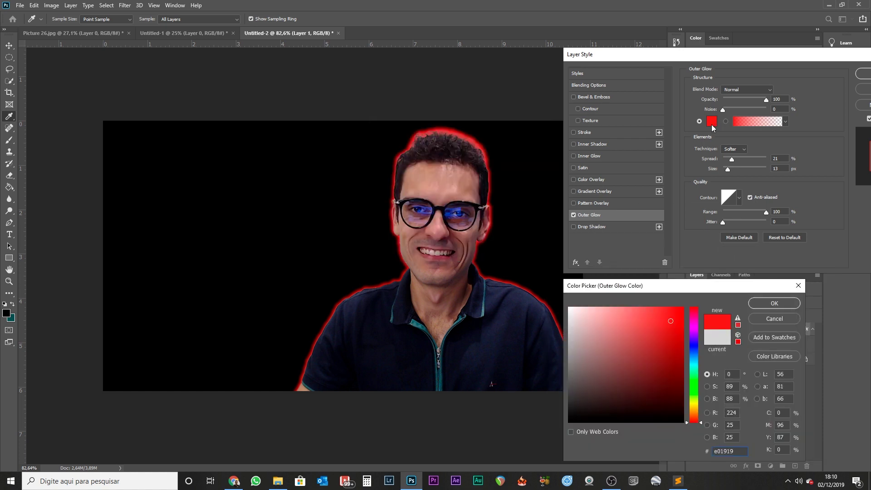
drag(616, 348, 569, 308)
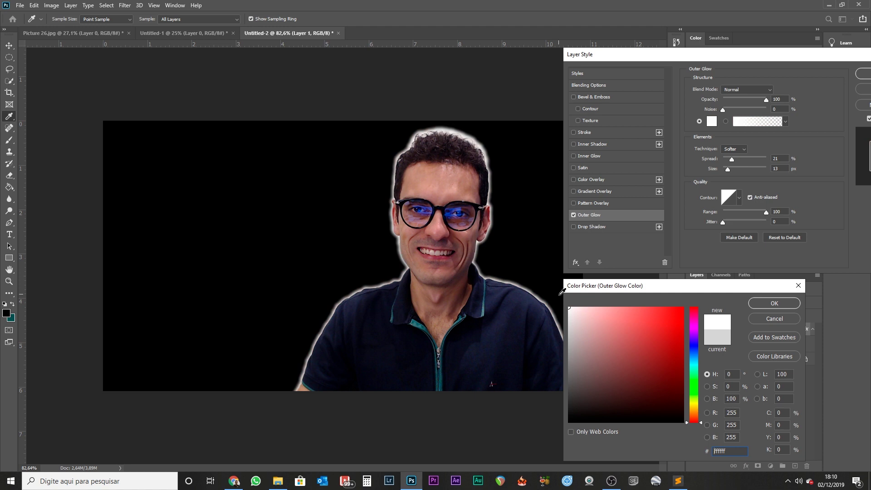
click(761, 305)
mouse_move(728, 169)
mouse_down()
mouse_move(735, 174)
mouse_move(741, 163)
mouse_move(730, 169)
mouse_up()
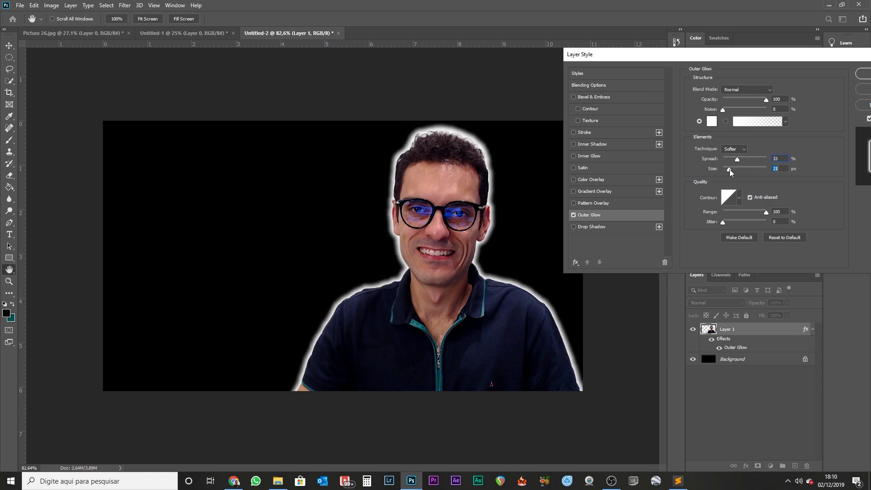
Step: Change the glow colour to a light orange at full opacity and apply it
click(712, 122)
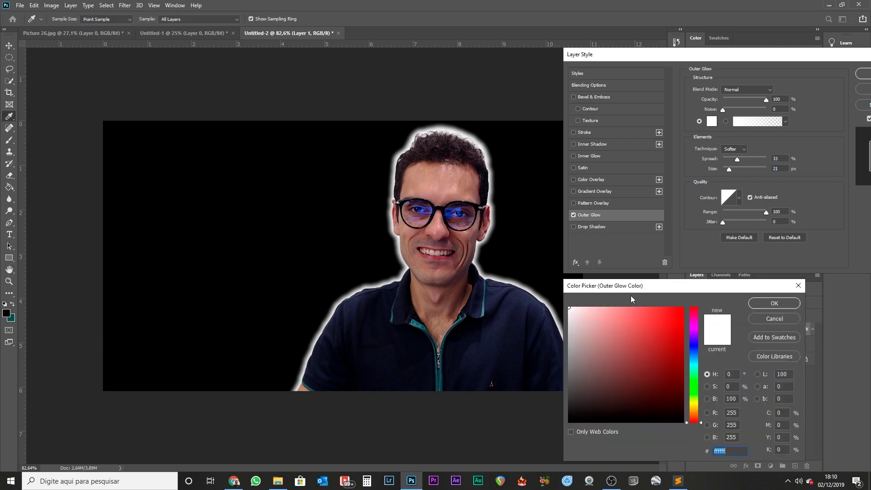
drag(697, 401, 697, 409)
click(671, 315)
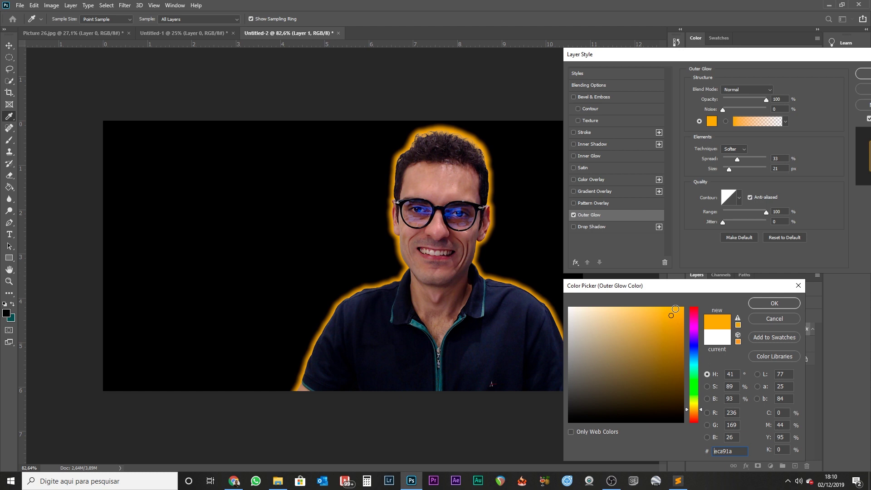
click(668, 313)
click(660, 311)
click(764, 303)
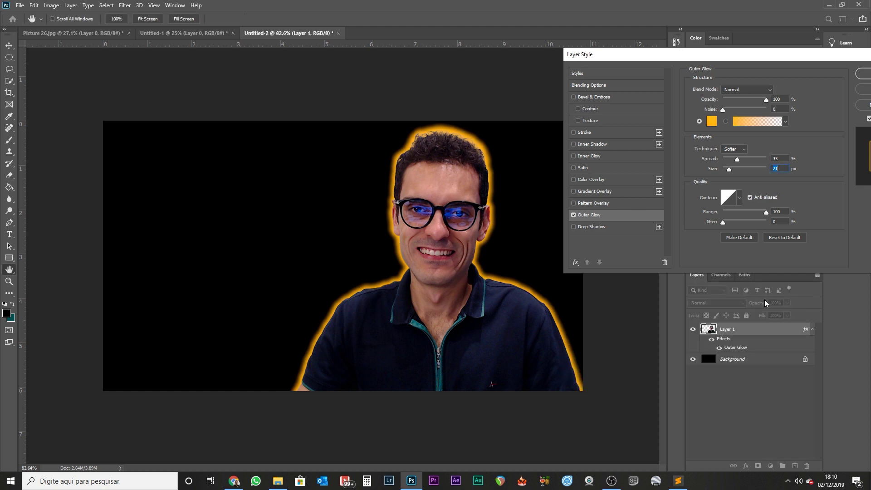
drag(764, 100, 789, 106)
click(865, 76)
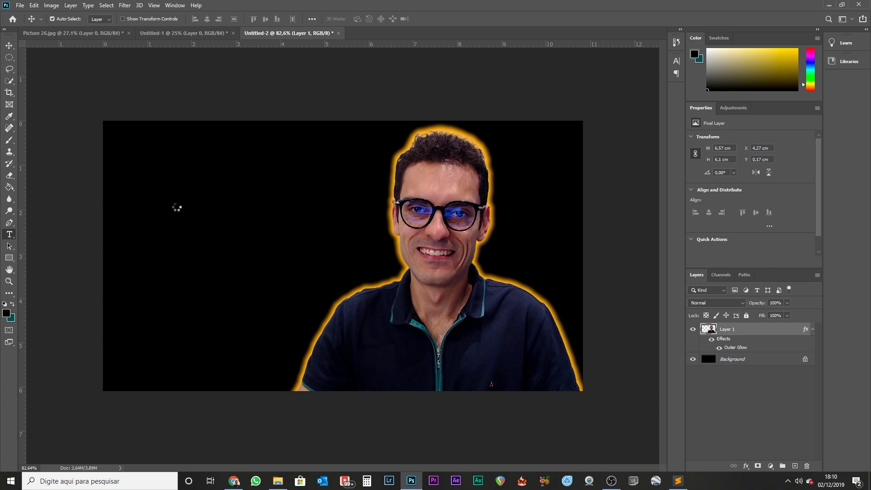
Step: Create a text layer on the left of the canvas and select its placeholder text
click(175, 209)
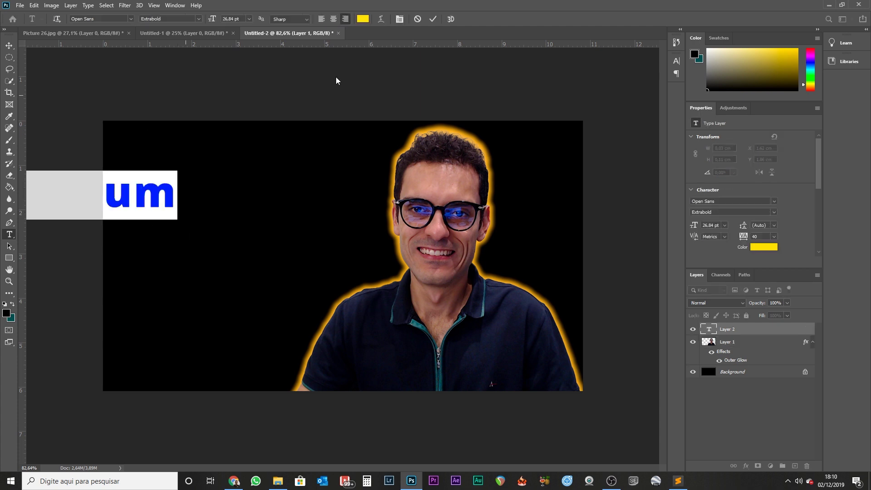
click(9, 45)
drag(67, 207, 317, 208)
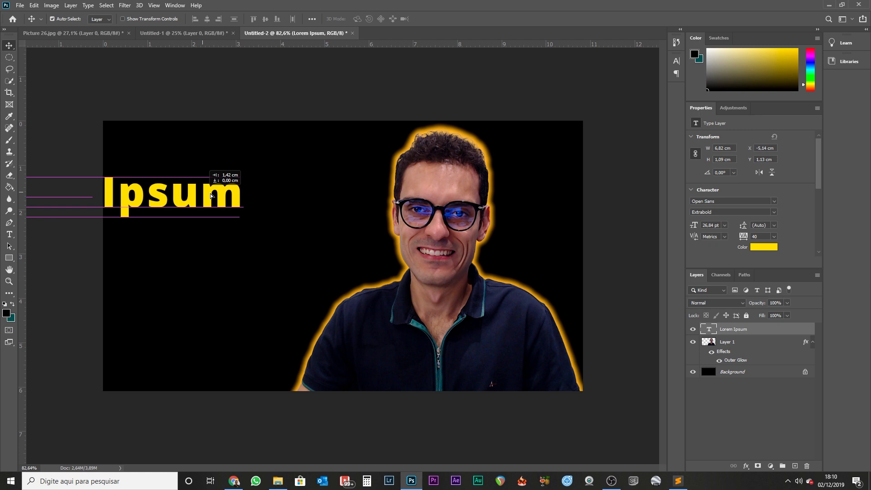
double_click(316, 209)
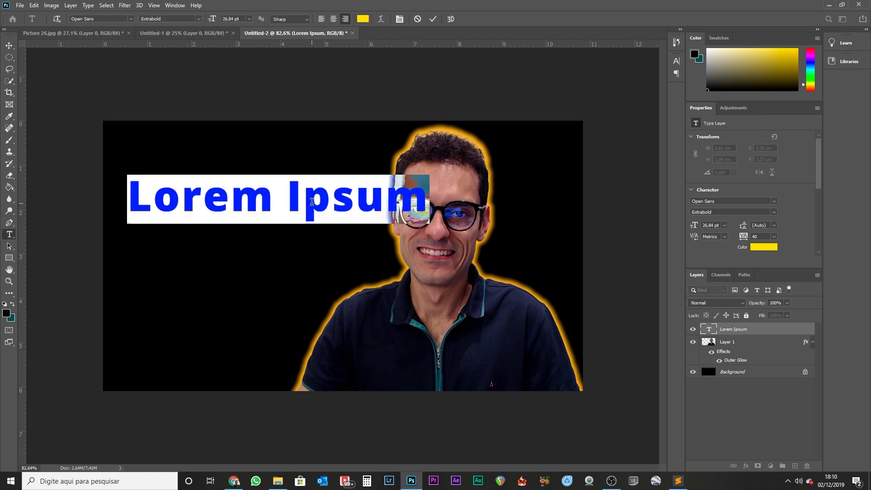
Step: Type the title 'COMO RECORTAR FUNDO DA IMAGEM' in place of the placeholder
text(Como Re)
key(BackSpace)
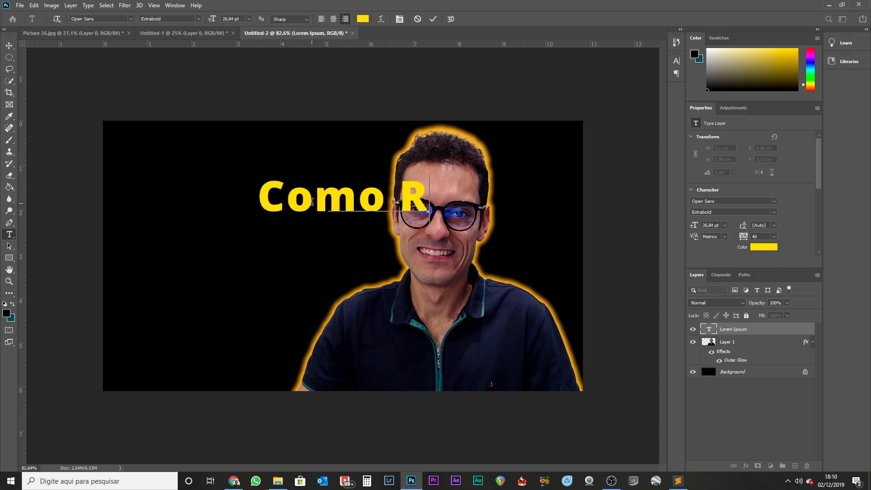
key(BackSpace)
key(BackSpace)
key(BackSpace)
text(OMO RECORTAR)
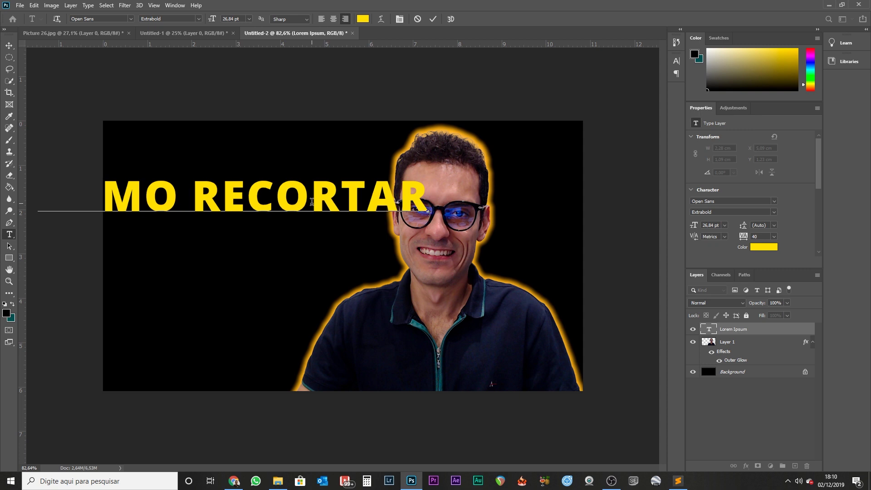
text(FUNDO)
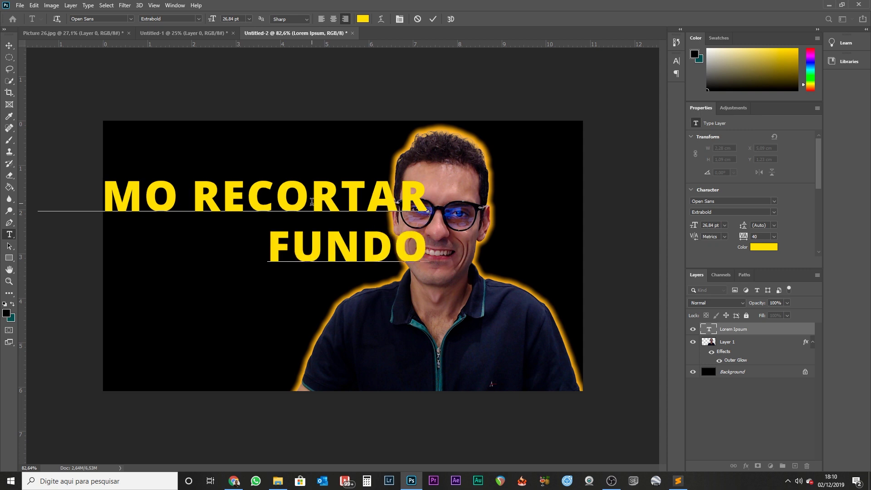
text( DA IMAGEM)
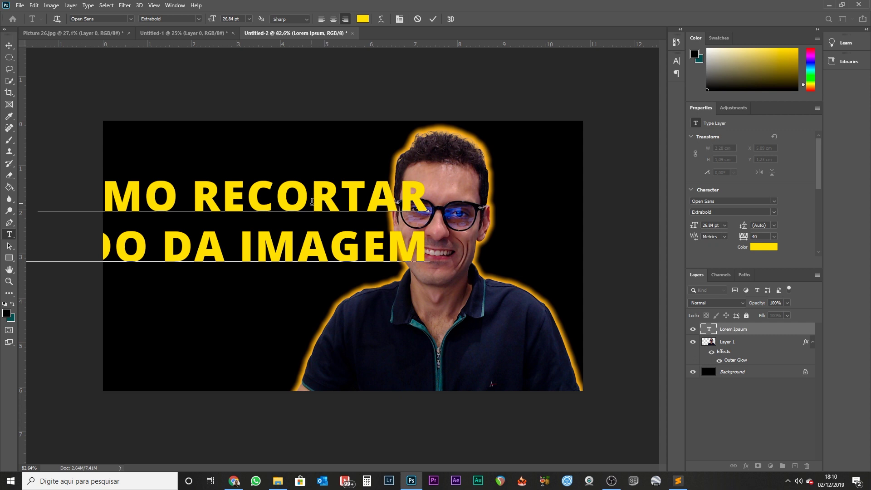
click(9, 45)
Step: Left-align the yellow title and move it to the left side of the thumbnail
drag(206, 192, 339, 194)
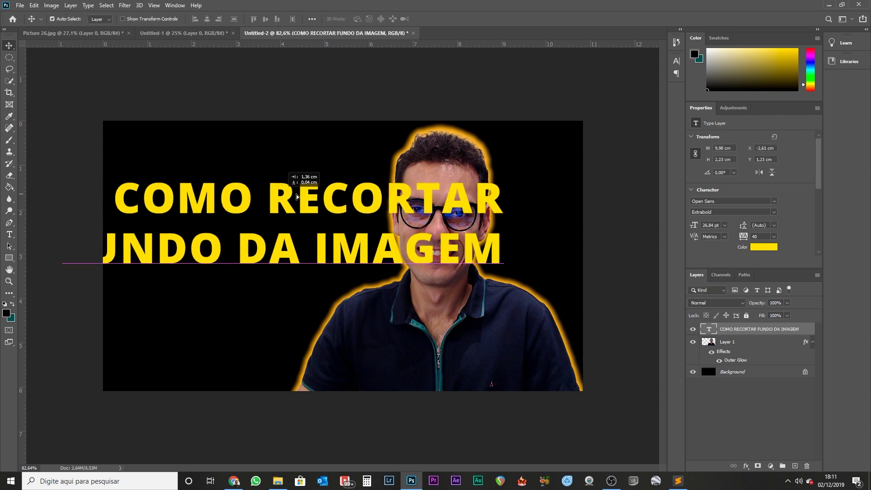
double_click(339, 194)
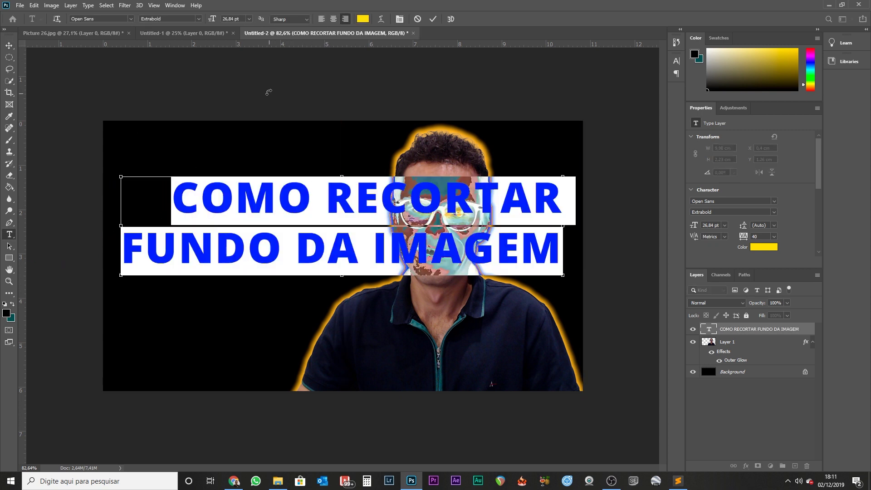
click(322, 18)
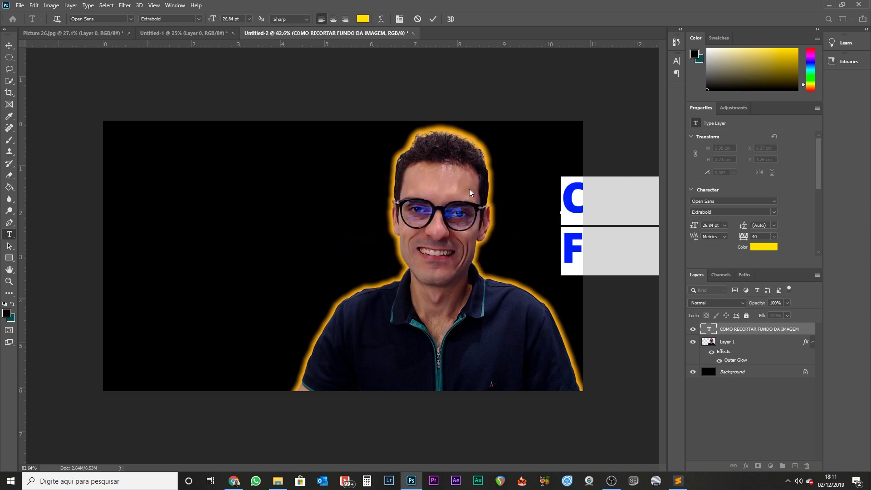
click(9, 45)
drag(563, 201, 117, 201)
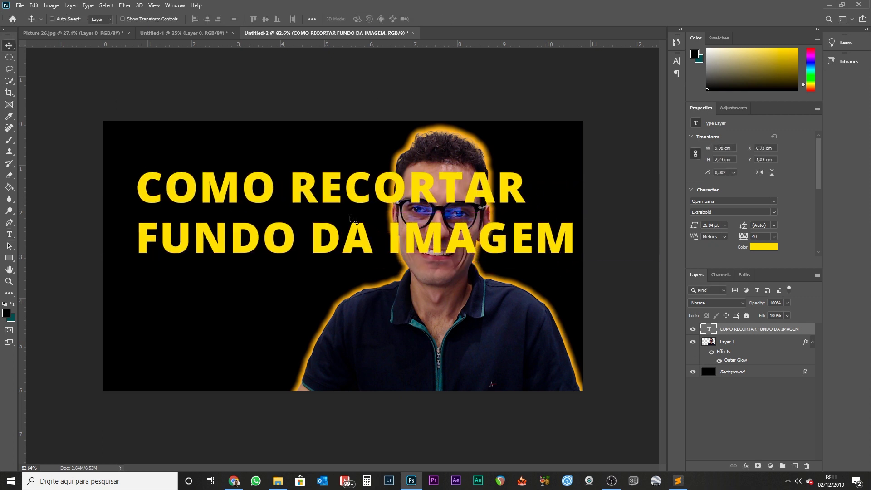
Step: Scale the title to about 91%, tilt it about -3.5° and move it up-left beside the head
key(ctrl+t)
drag(577, 166, 504, 167)
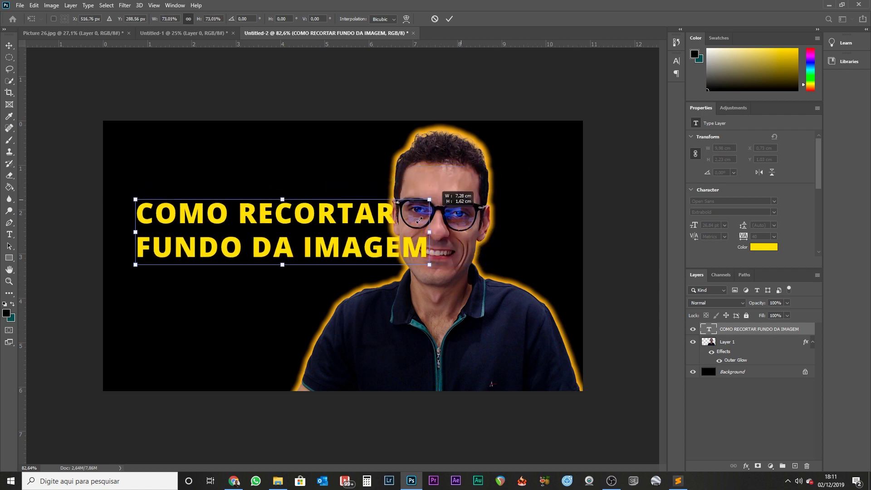
mouse_move(504, 167)
mouse_down()
mouse_move(534, 145)
mouse_move(463, 147)
mouse_move(487, 146)
mouse_move(453, 154)
mouse_move(473, 171)
mouse_move(452, 171)
mouse_move(494, 161)
mouse_move(433, 198)
mouse_move(437, 183)
mouse_up()
drag(296, 221, 277, 174)
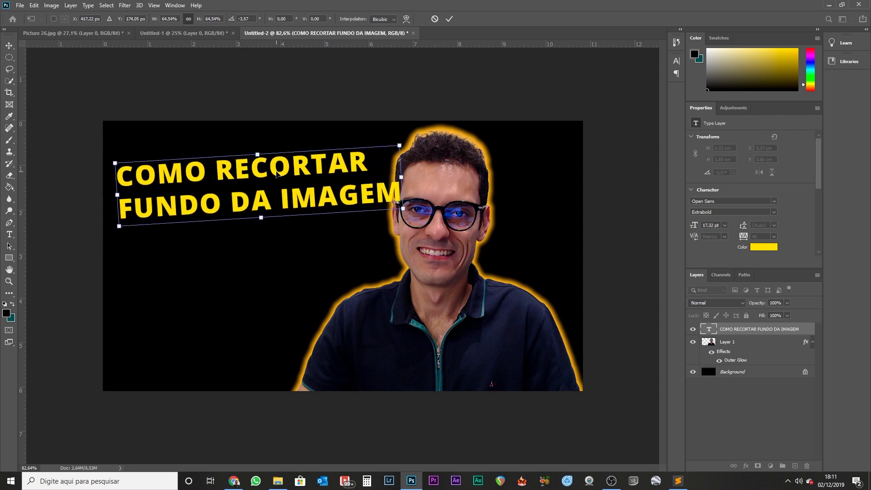
key(Return)
double_click(209, 177)
Step: Color the word RECORTAR white
click(234, 174)
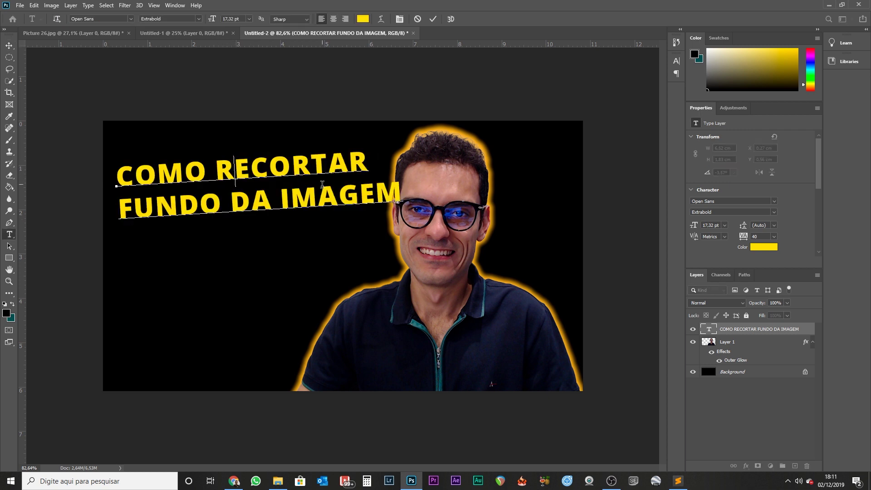
drag(214, 176, 370, 161)
click(355, 163)
drag(215, 176, 369, 161)
click(363, 18)
drag(575, 316, 570, 307)
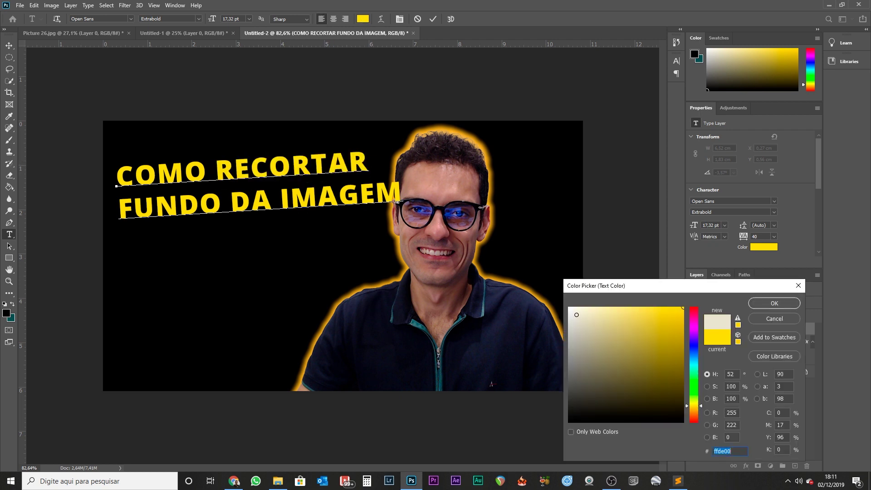
click(770, 302)
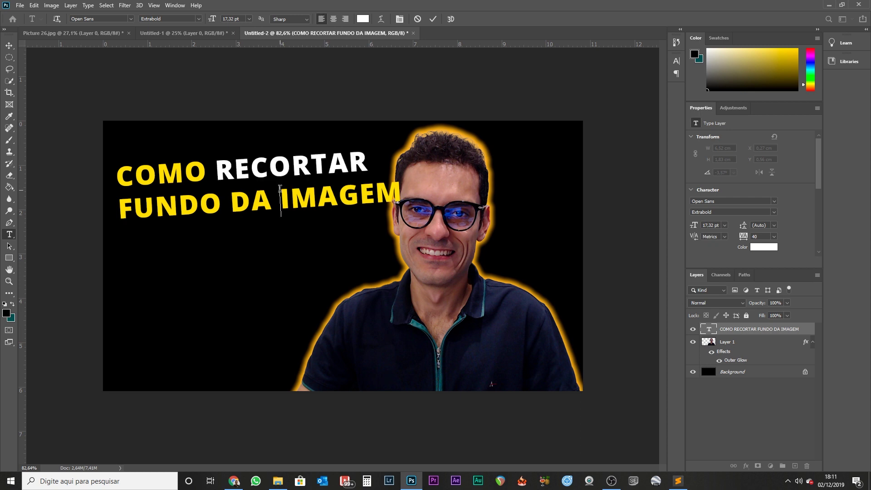
Step: Put IMAGEM on its own line and make the word DA much smaller
click(226, 204)
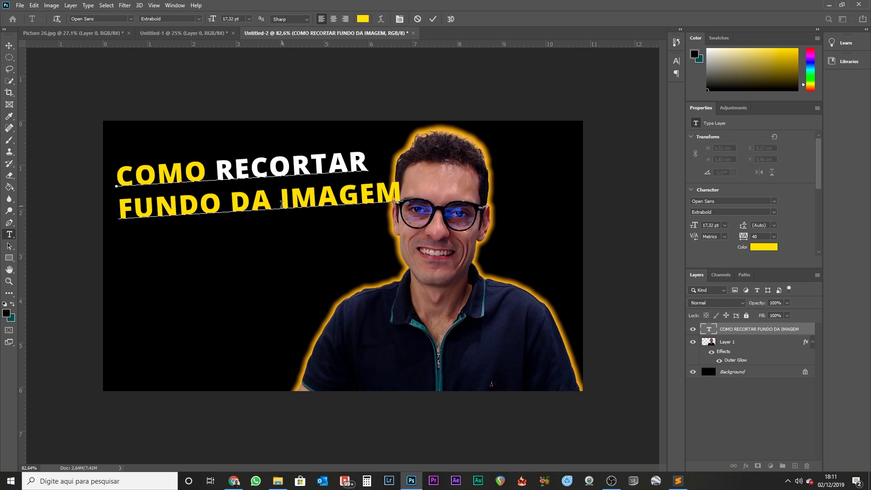
key(Return)
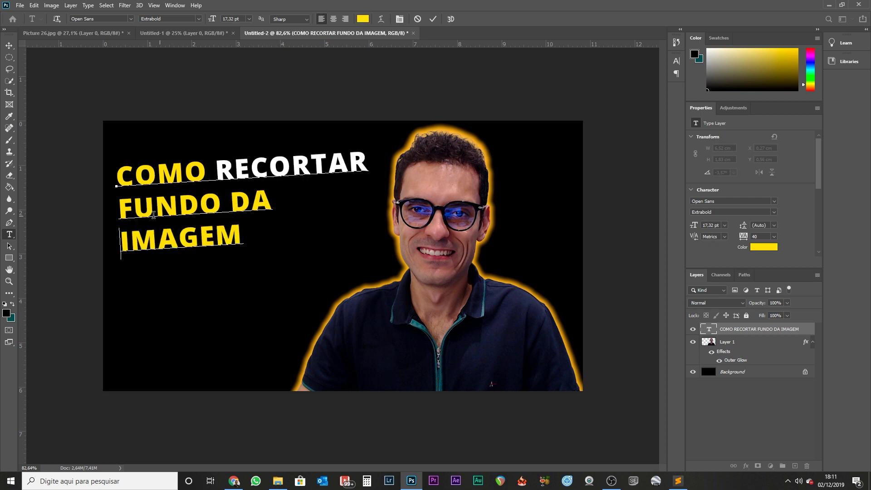
drag(231, 204, 272, 203)
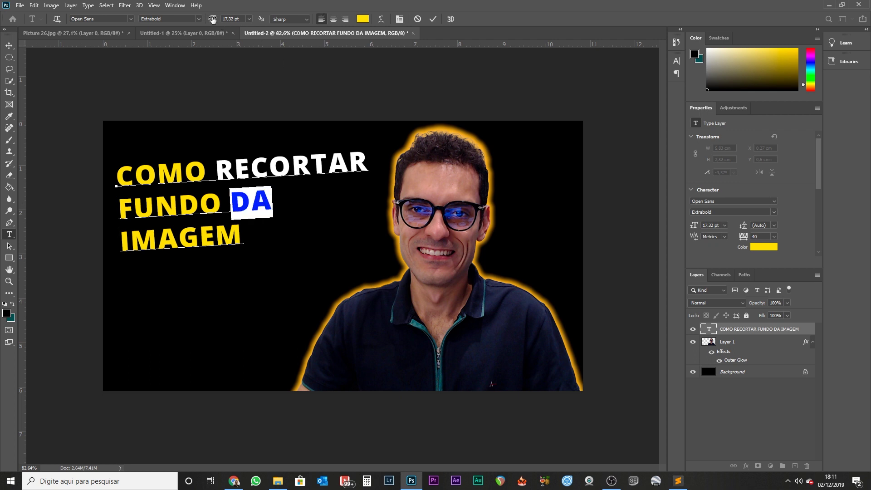
drag(212, 19, 202, 20)
Step: Make IMAGEM white and enlarge it to about 33 pt
click(200, 238)
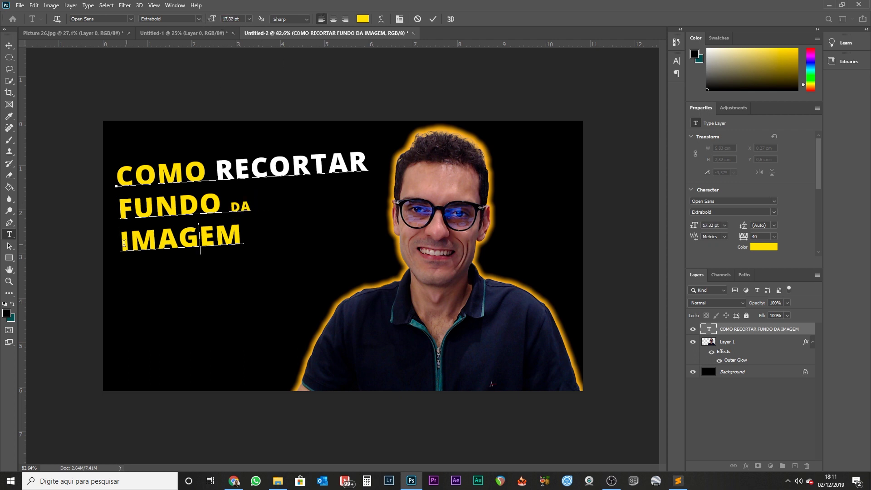
drag(122, 242, 238, 239)
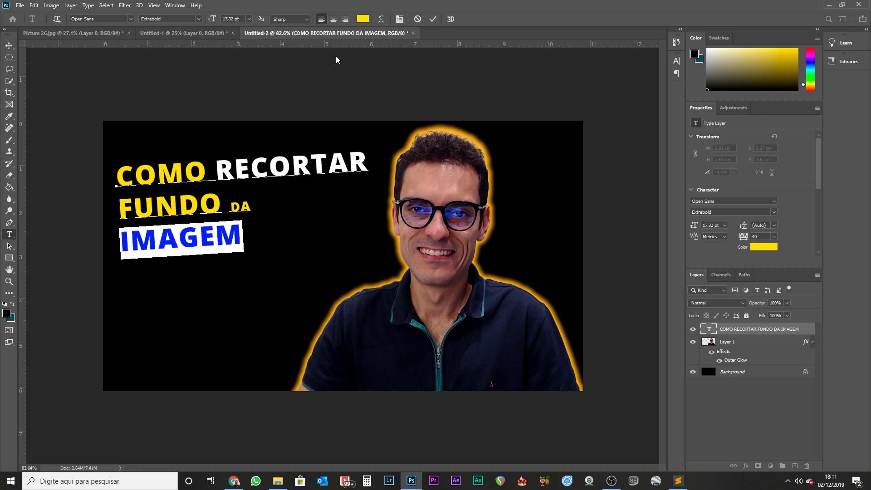
click(363, 18)
drag(598, 330, 554, 300)
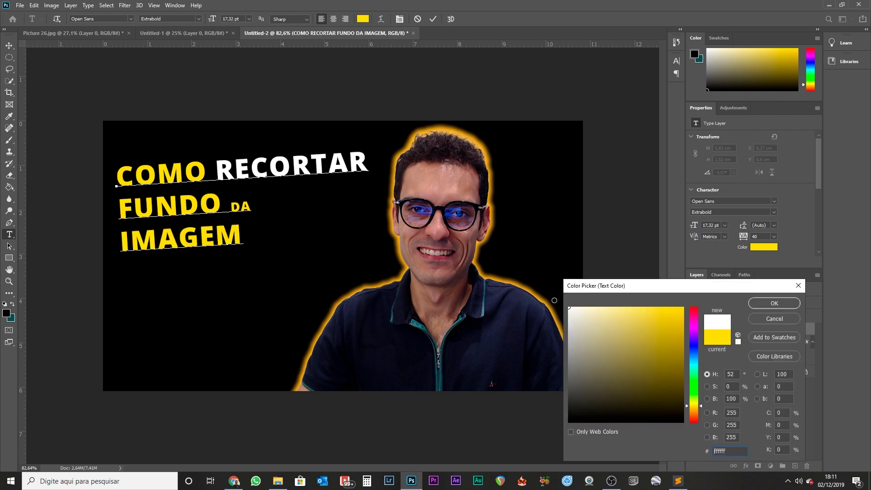
click(774, 303)
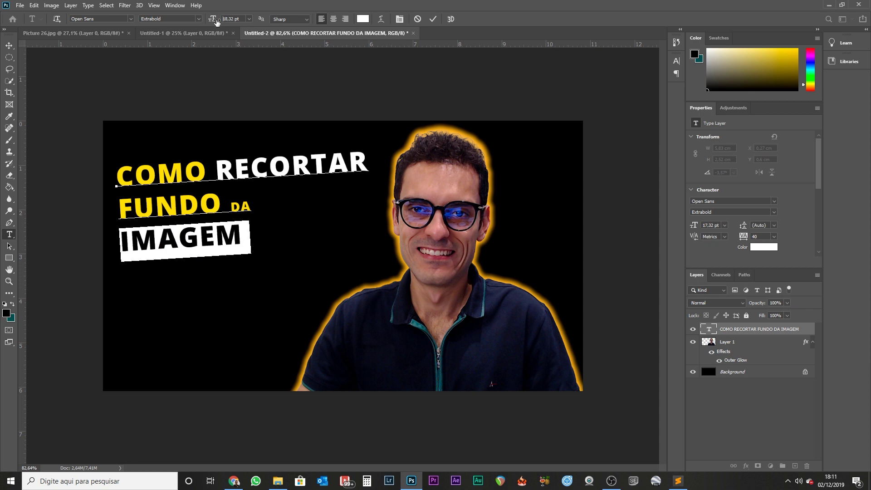
drag(217, 23, 238, 21)
Step: Nudge the title layer slightly down
click(9, 45)
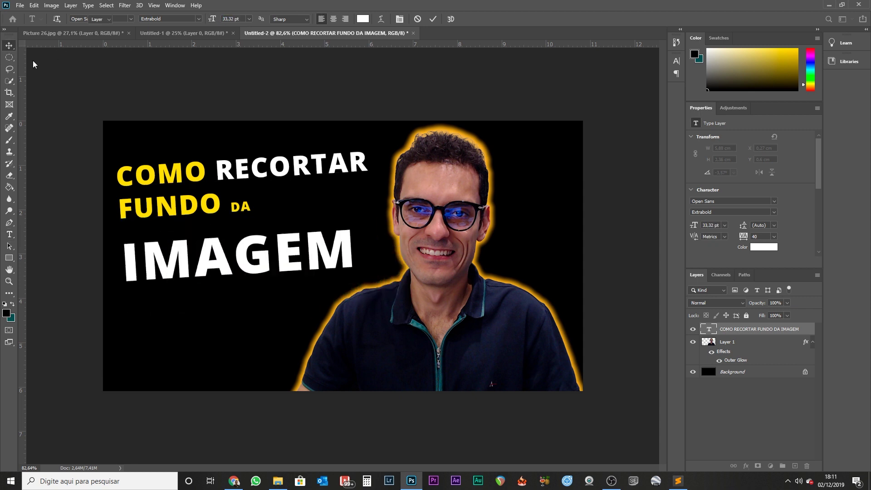
drag(196, 207, 196, 217)
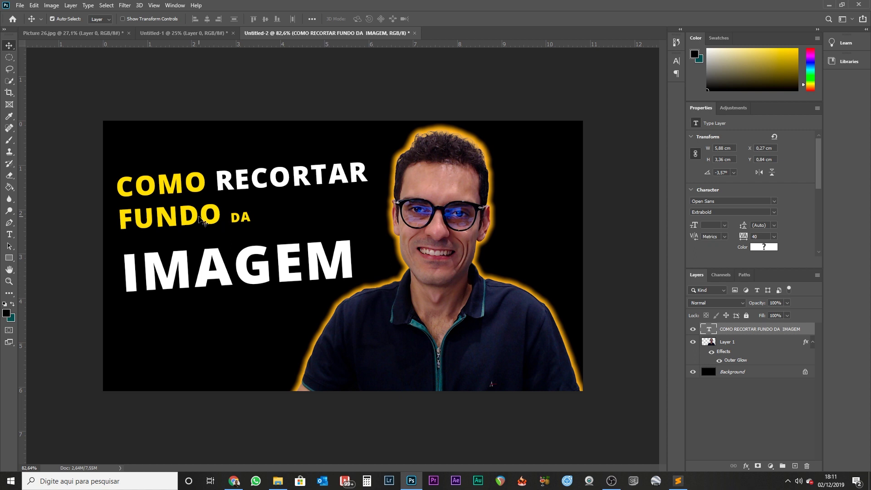
double_click(203, 221)
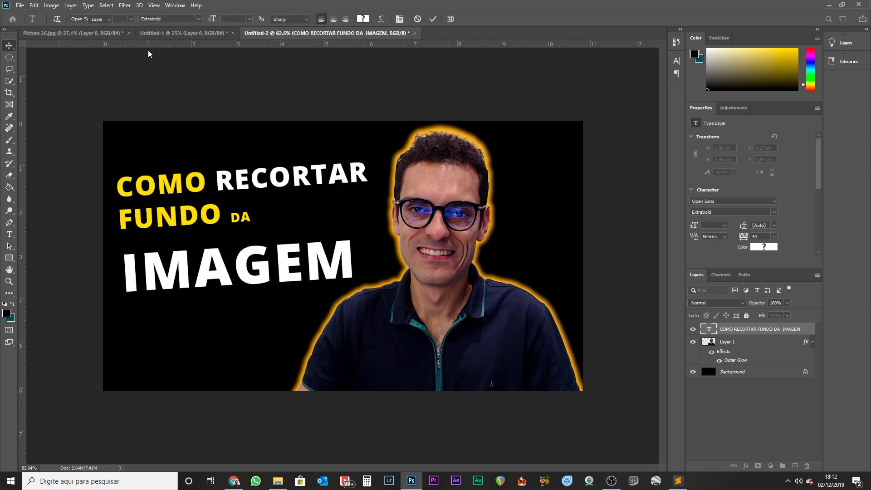
Step: Set the whole title's letter tracking to 50 in the Character panel
click(433, 18)
double_click(208, 214)
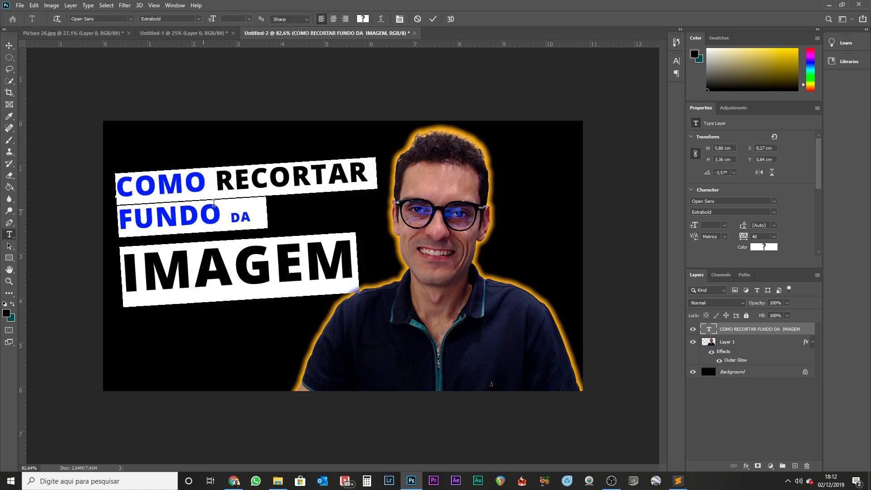
click(399, 19)
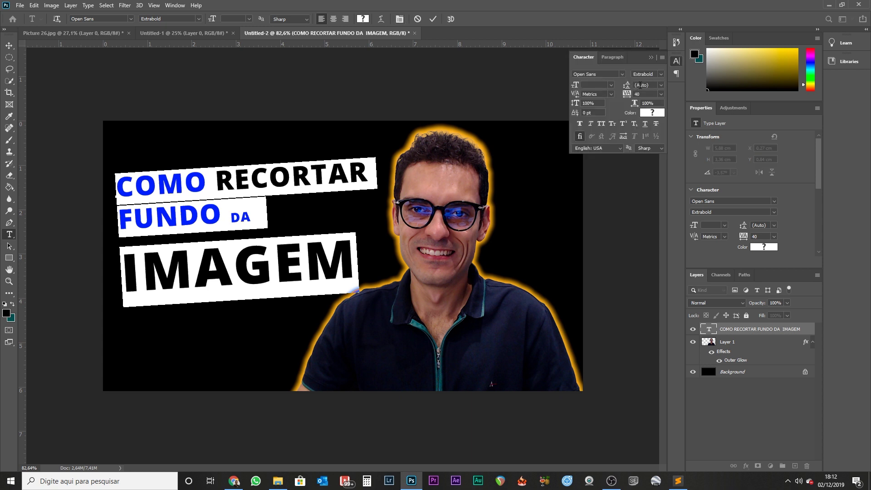
click(661, 94)
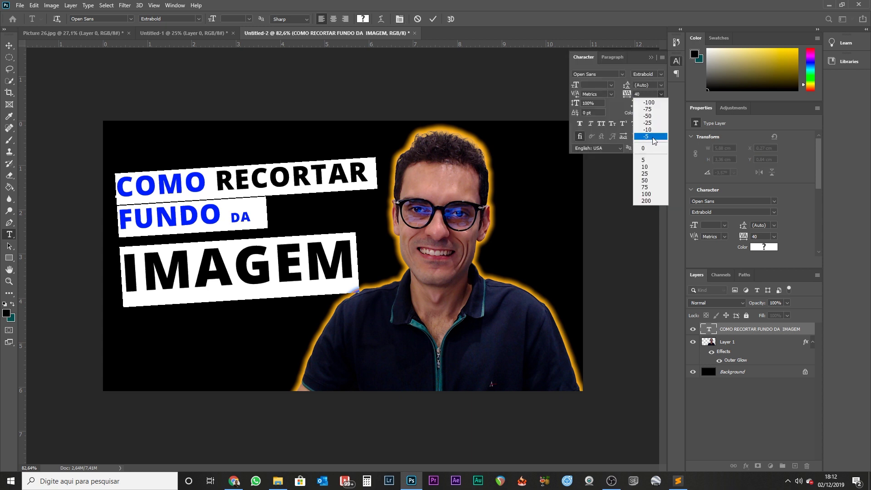
click(654, 149)
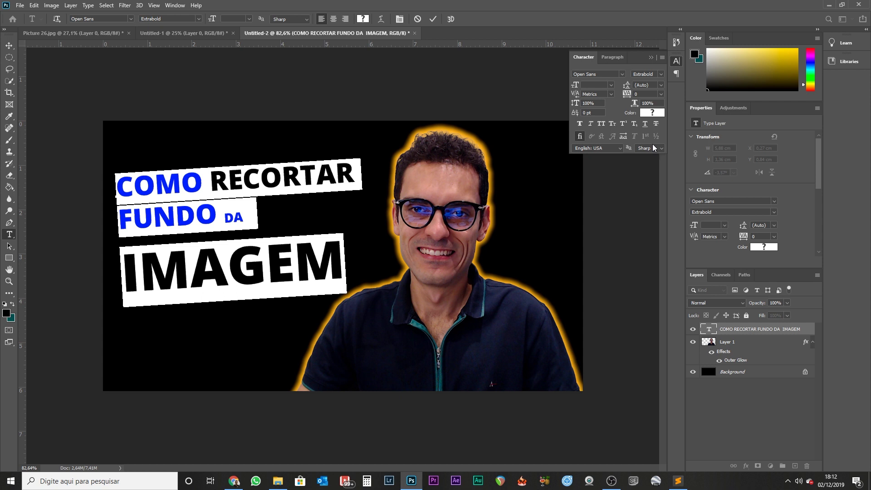
click(660, 95)
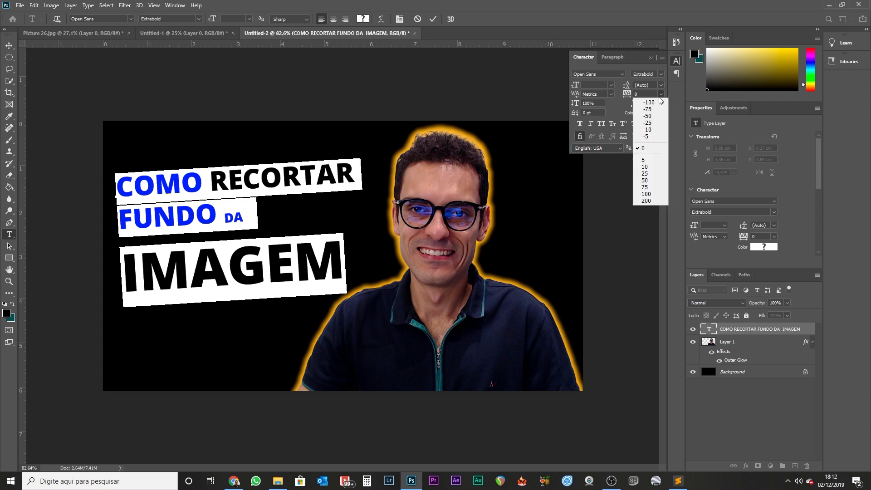
click(651, 181)
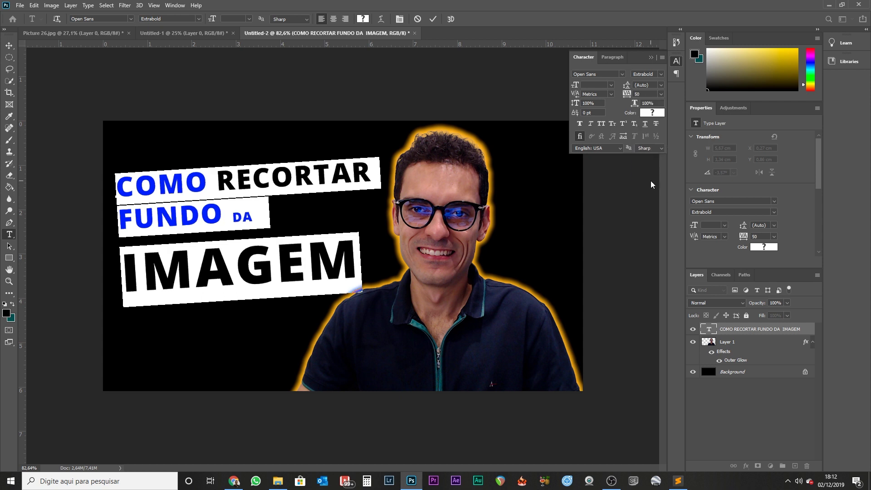
click(9, 46)
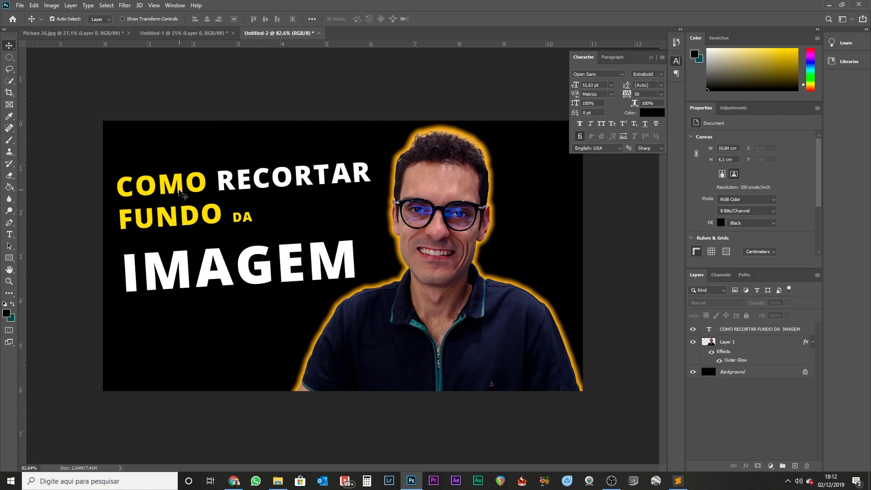
Step: Enlarge the word COMO to widen the first line, then collapse the Character panel
double_click(182, 194)
mouse_move(208, 183)
mouse_down()
mouse_move(189, 182)
mouse_move(156, 146)
mouse_up()
drag(213, 19, 94, 67)
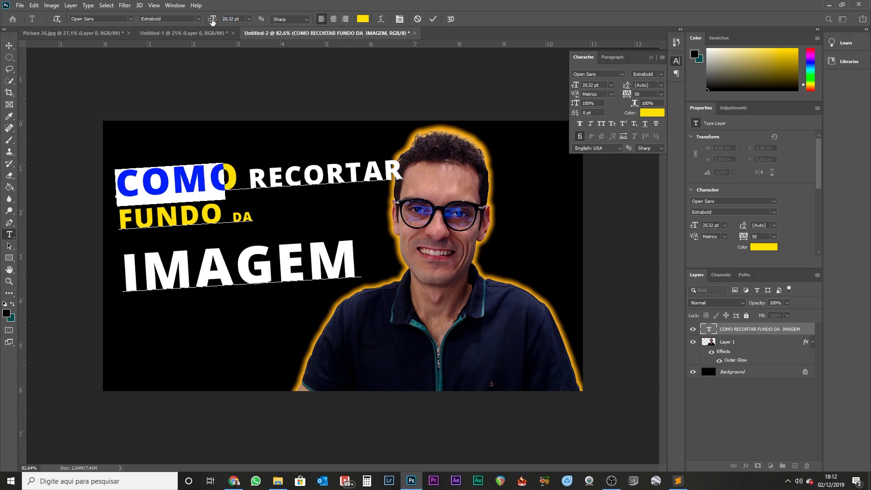
click(10, 47)
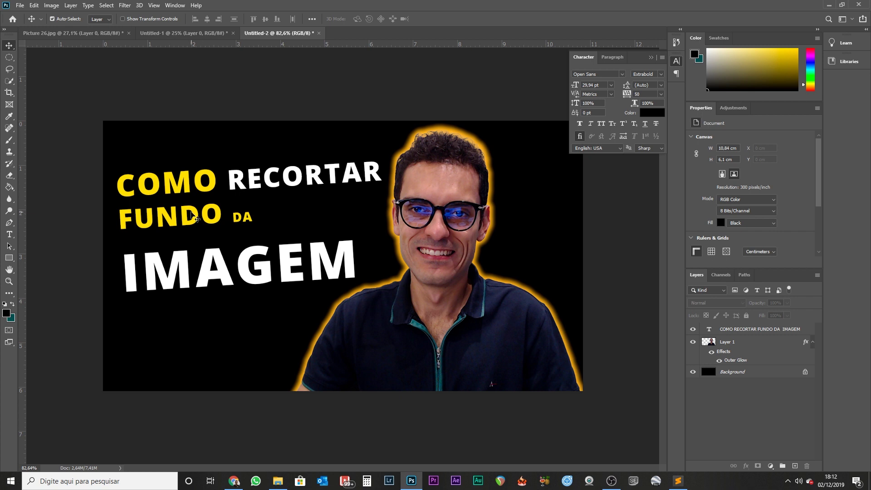
click(206, 194)
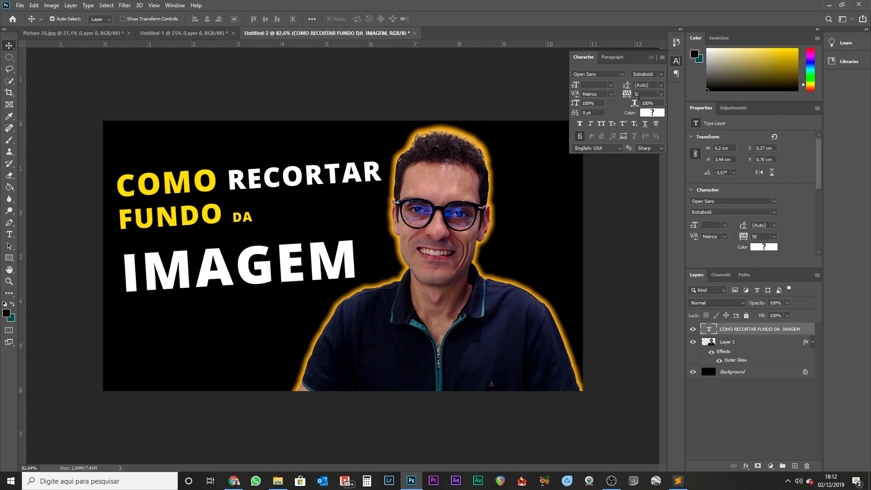
click(651, 59)
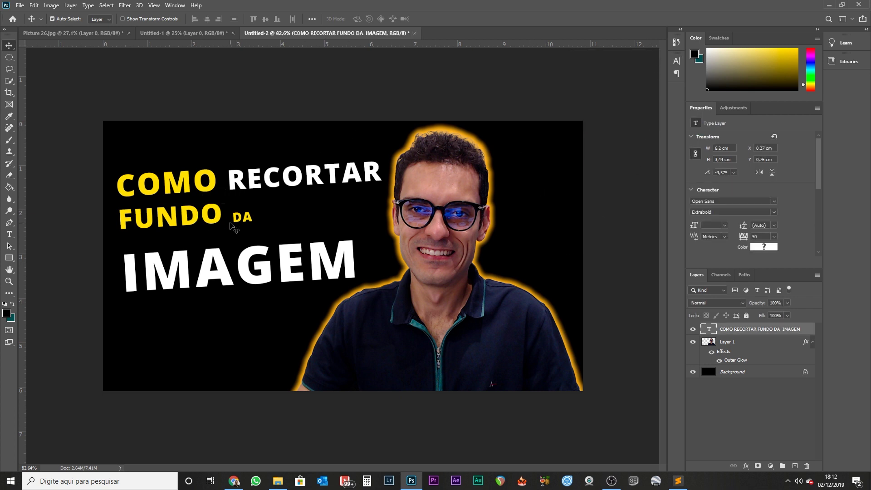